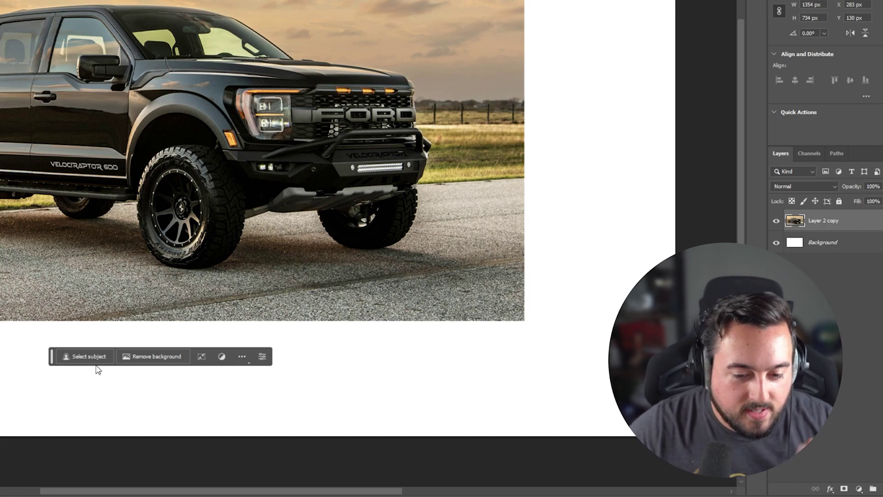
# Step: Auto-select the truck with Select subject, then invert so everything but the truck is selected
pyautogui.click(241, 357)
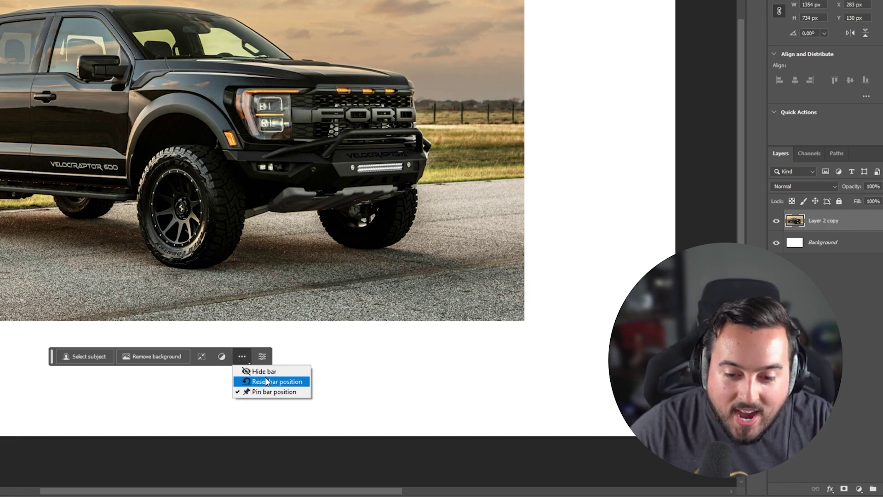
pyautogui.click(225, 422)
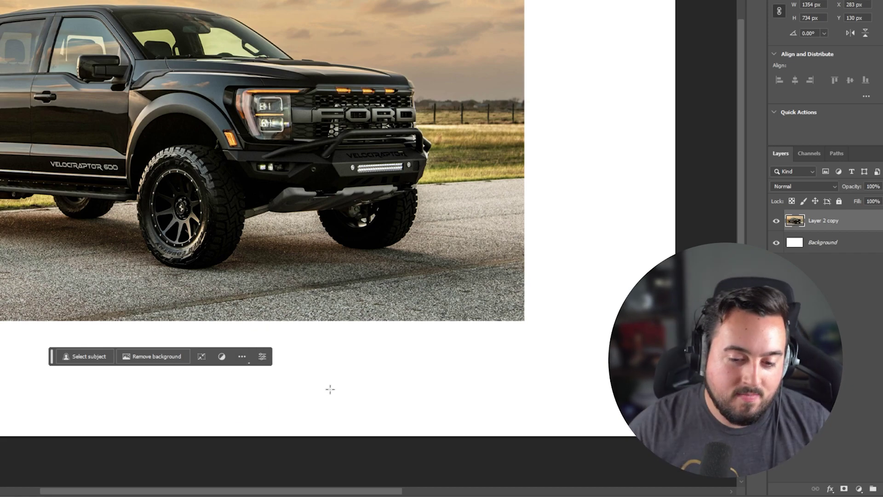
pyautogui.click(80, 356)
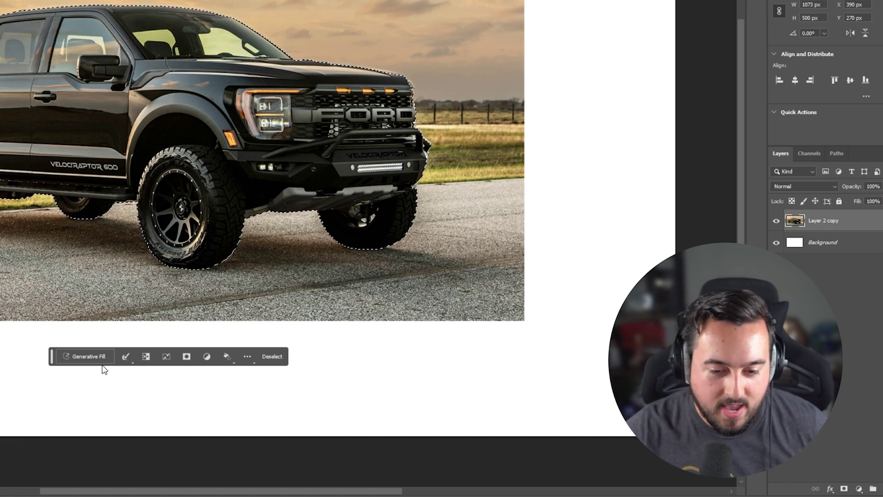
pyautogui.click(127, 357)
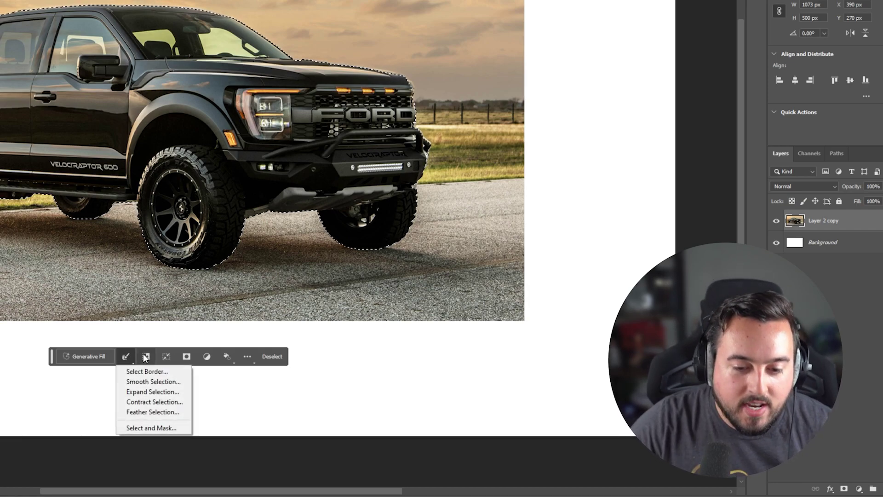
pyautogui.click(146, 357)
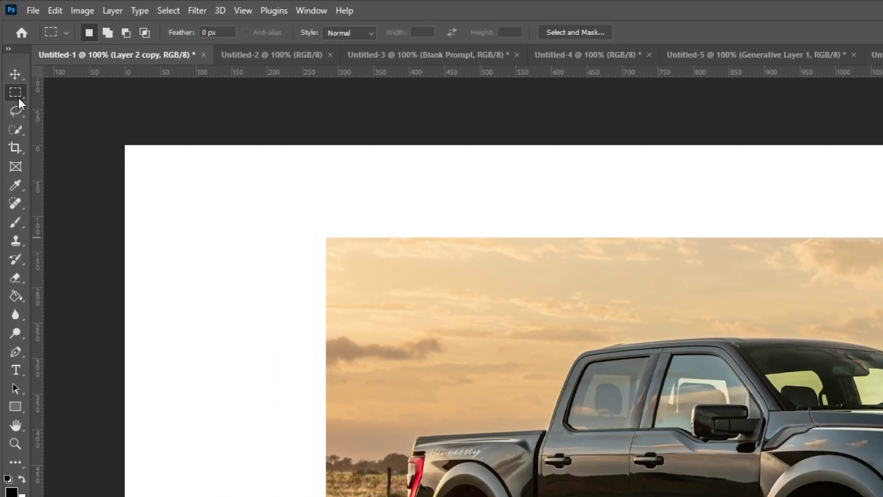
# Step: Draw a rectangular marquee just inside the photo's edges and invert it to select the white margin
pyautogui.rightClick(9, 47)
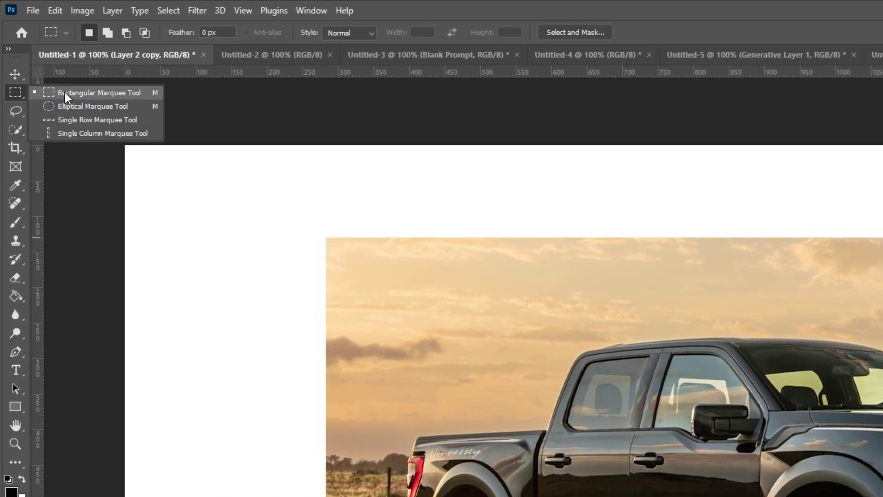
pyautogui.click(101, 92)
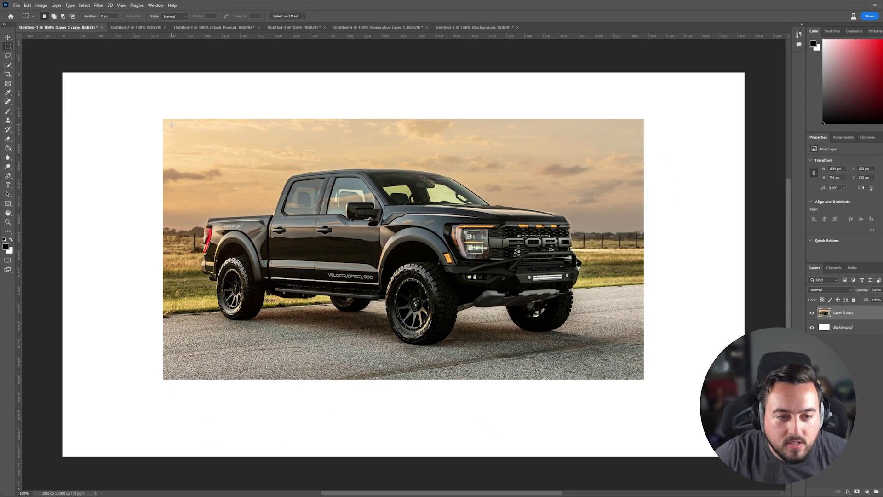
pyautogui.moveTo(171, 124); pyautogui.dragTo(635, 371)
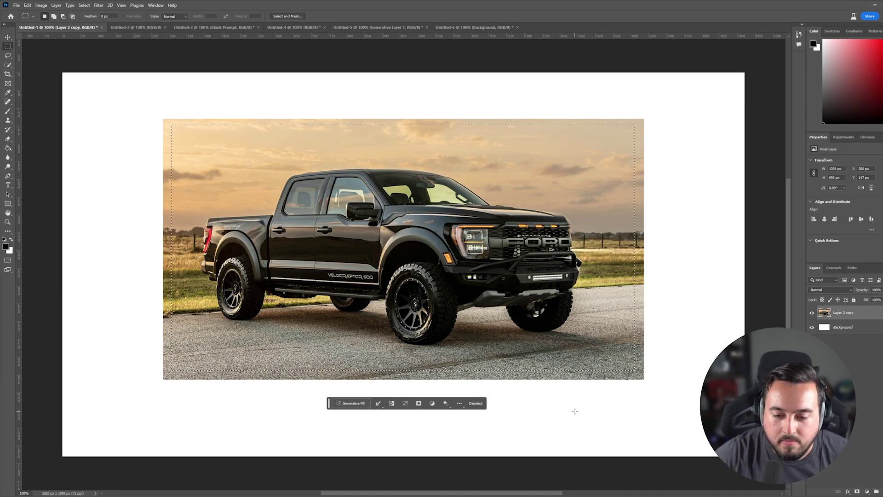
pyautogui.click(392, 403)
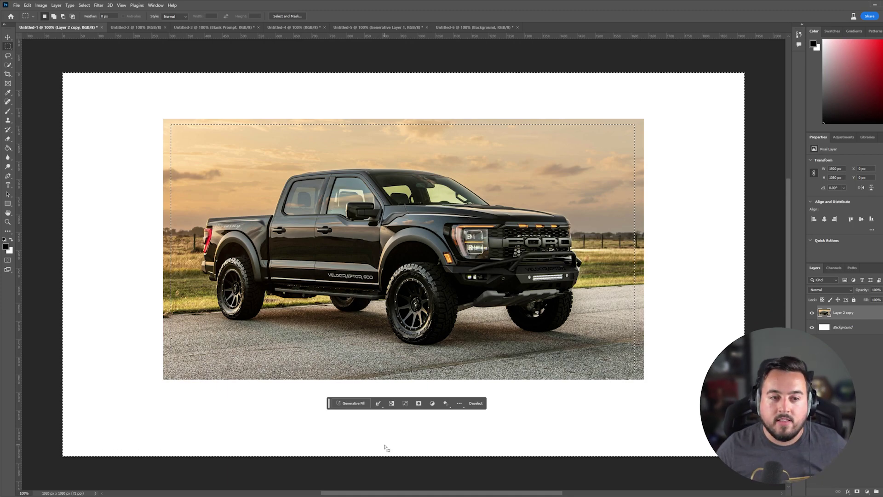
# Step: Generative Fill the white margin with an empty prompt and keep variation 2 of 3
pyautogui.click(352, 404)
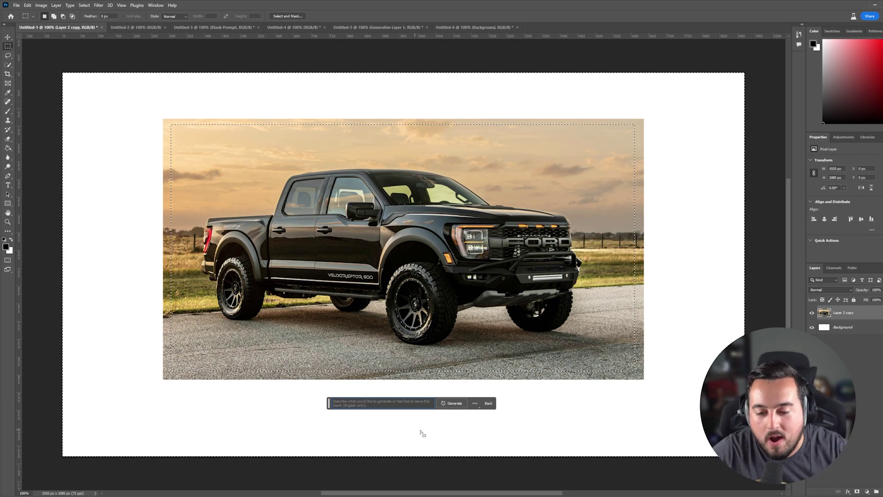
pyautogui.click(454, 403)
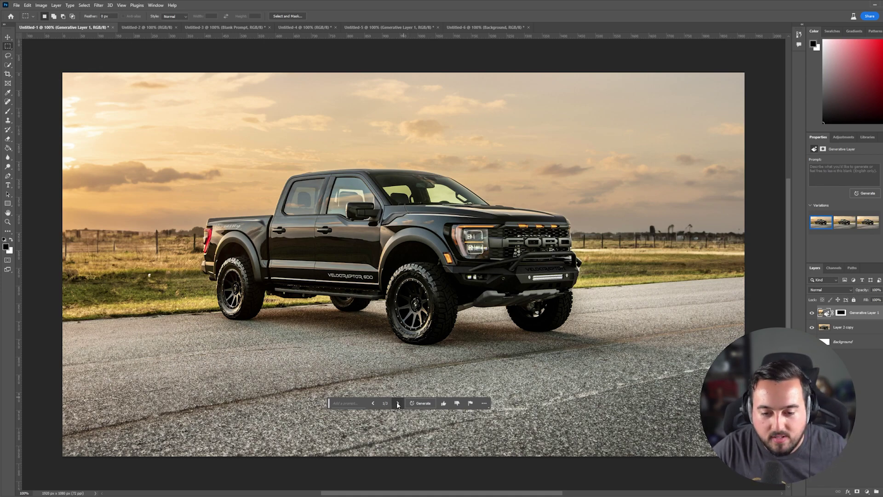
pyautogui.click(398, 403)
pyautogui.click(398, 403)
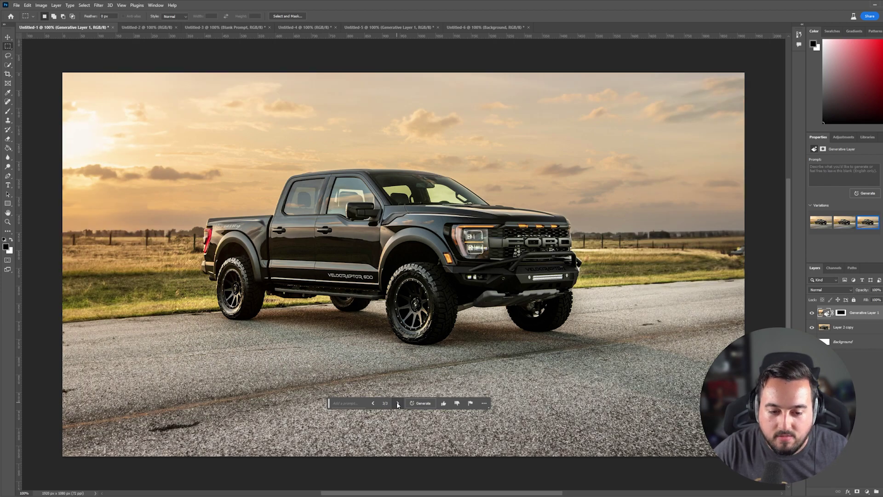
pyautogui.click(374, 403)
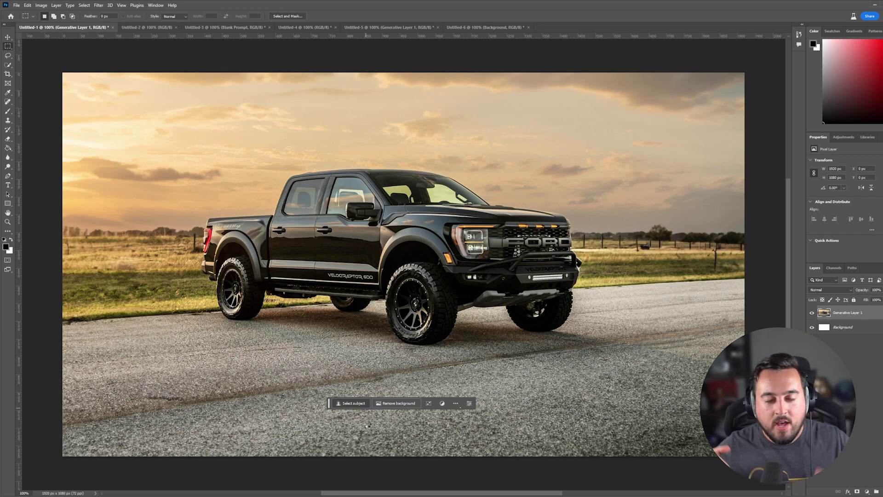
# Step: Select the truck with Select subject, refine it in Select and Mask using Overlay view, and accept
pyautogui.click(351, 403)
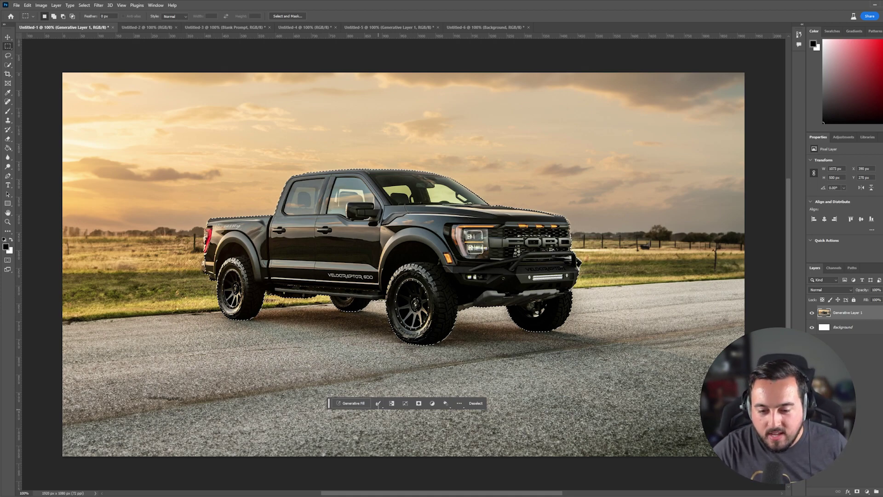
pyautogui.click(379, 404)
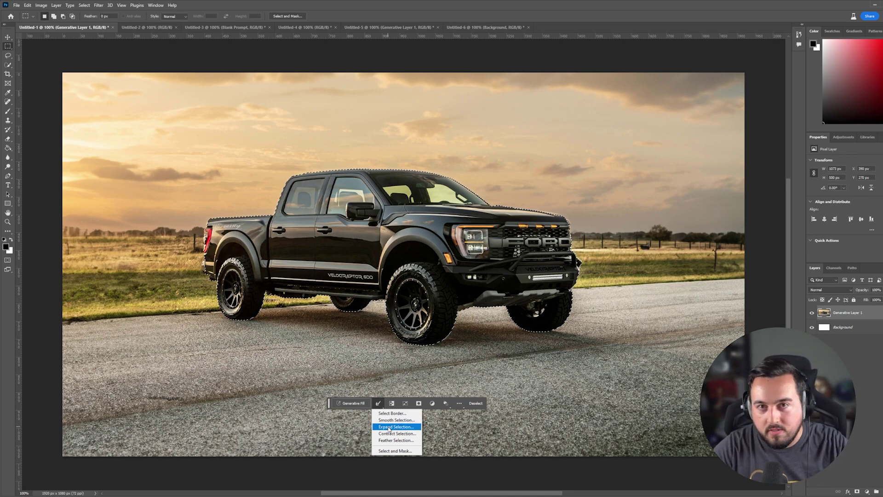
pyautogui.click(402, 452)
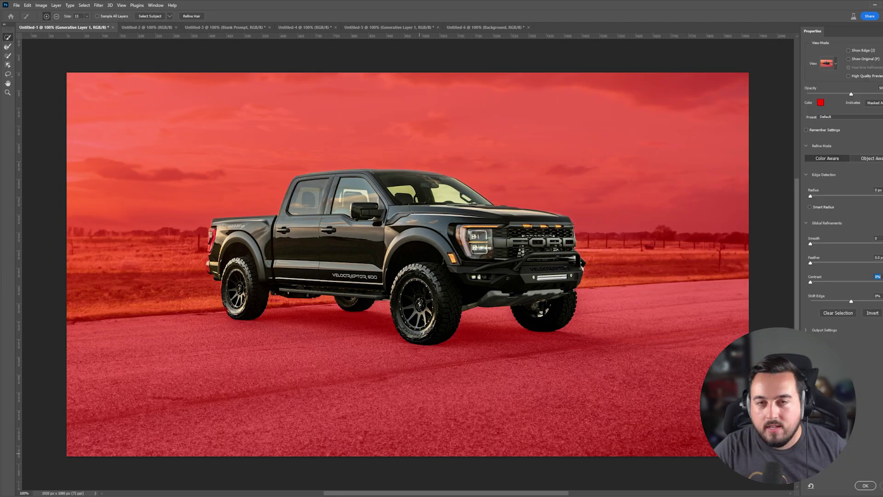
pyautogui.click(828, 66)
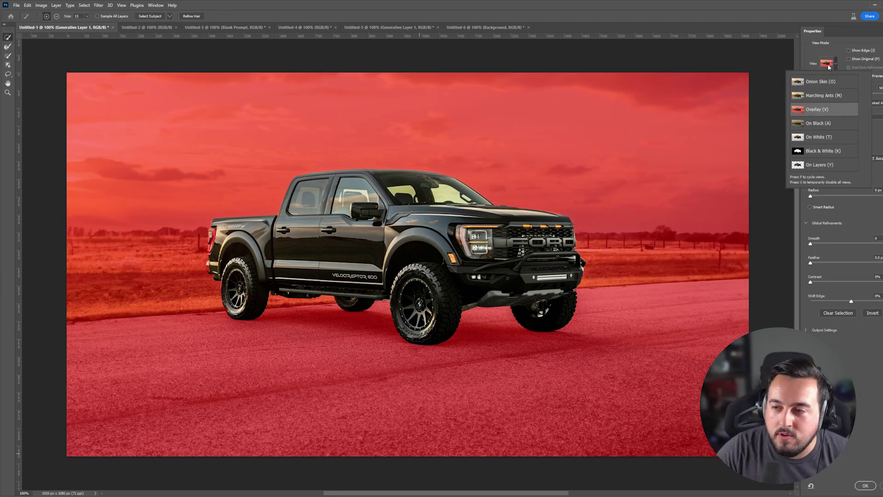
pyautogui.click(874, 37)
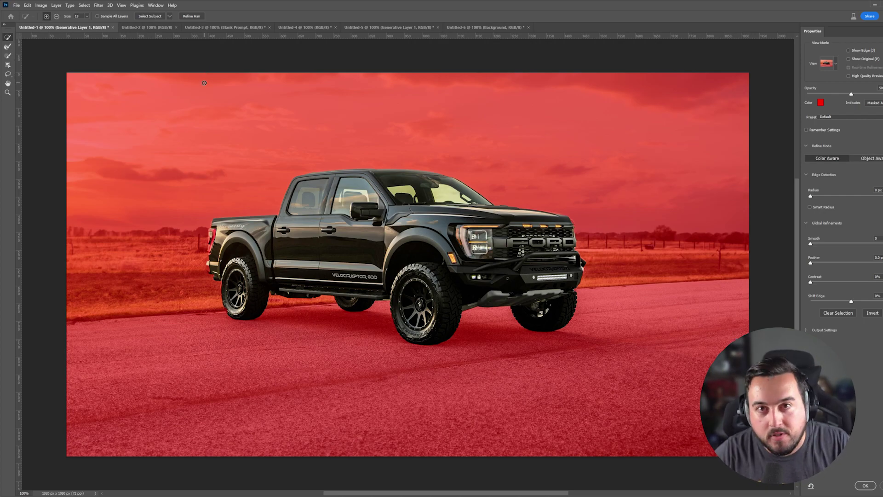
pyautogui.press('Return')
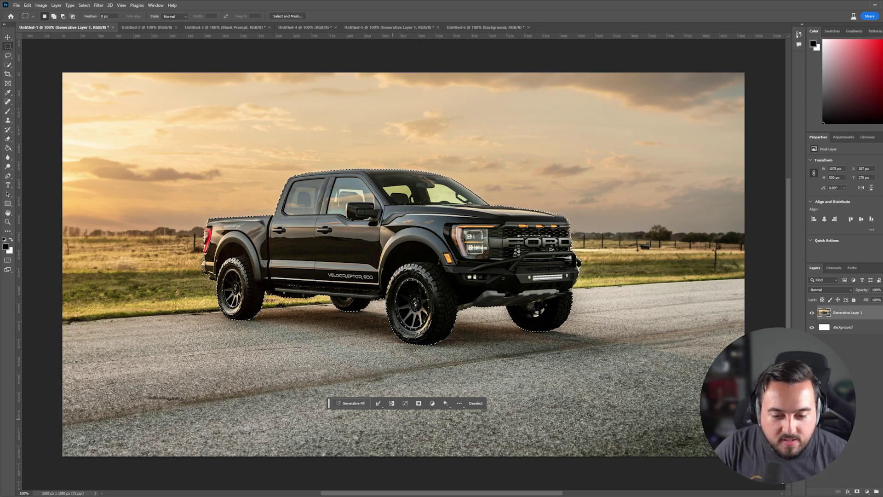
# Step: Invert to the background and generate a 'Utah salt flats' backdrop, comparing its variations
pyautogui.click(392, 403)
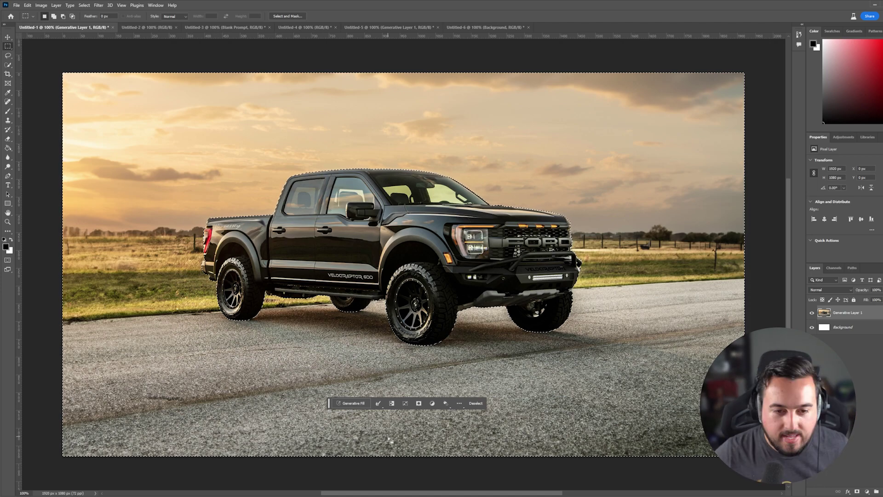
pyautogui.click(356, 406)
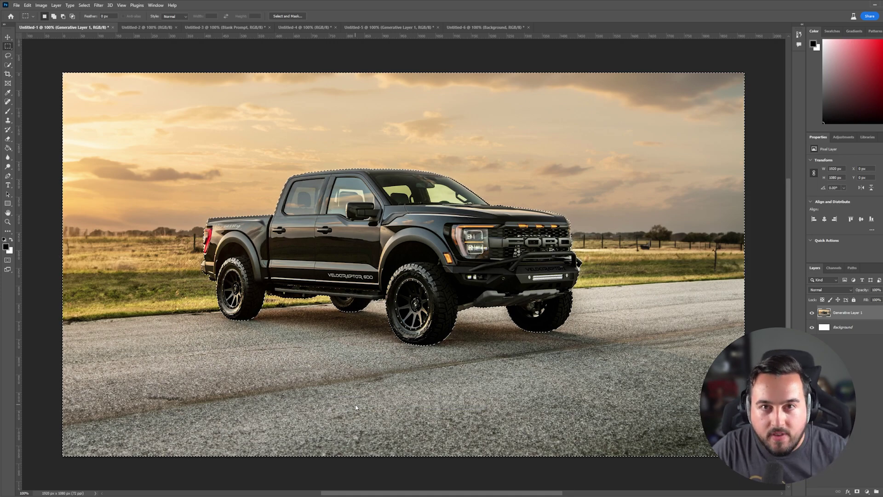
pyautogui.write('Utah s')
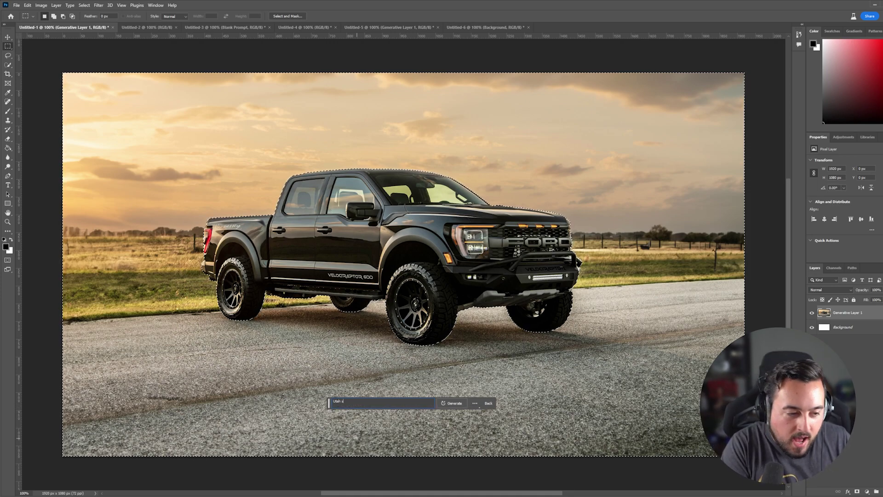
pyautogui.write('alt flats')
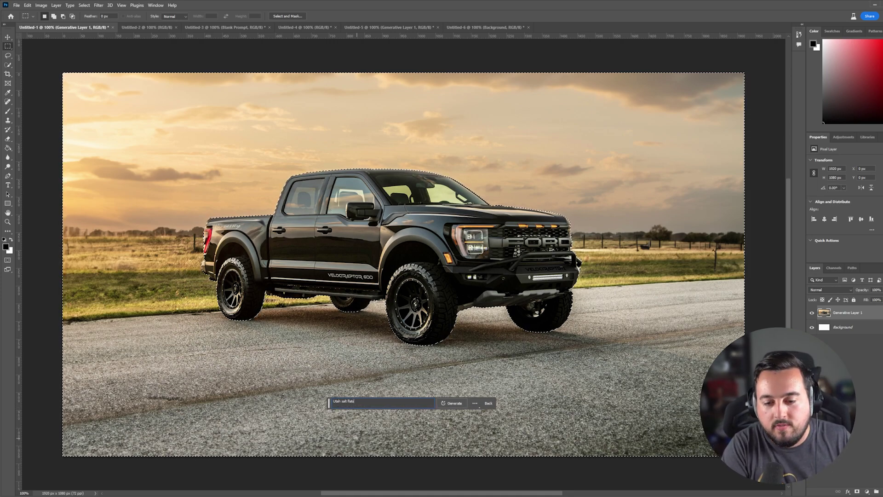
pyautogui.click(452, 404)
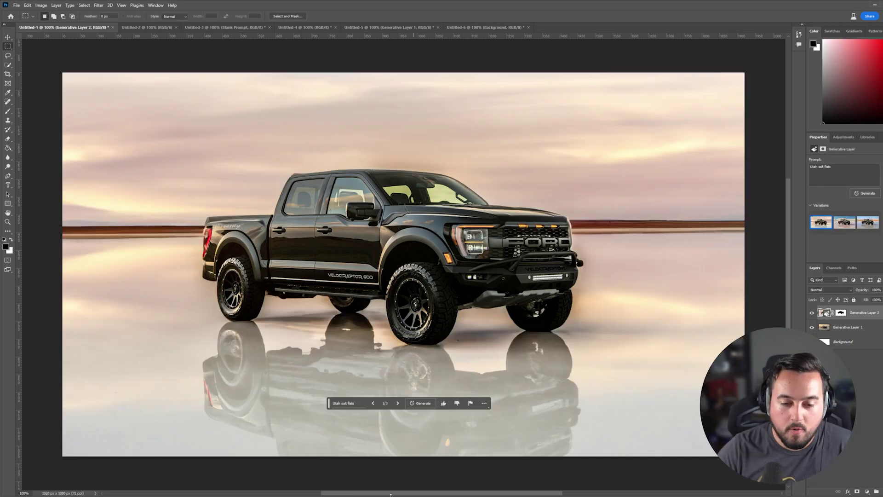
pyautogui.click(398, 404)
pyautogui.click(398, 404)
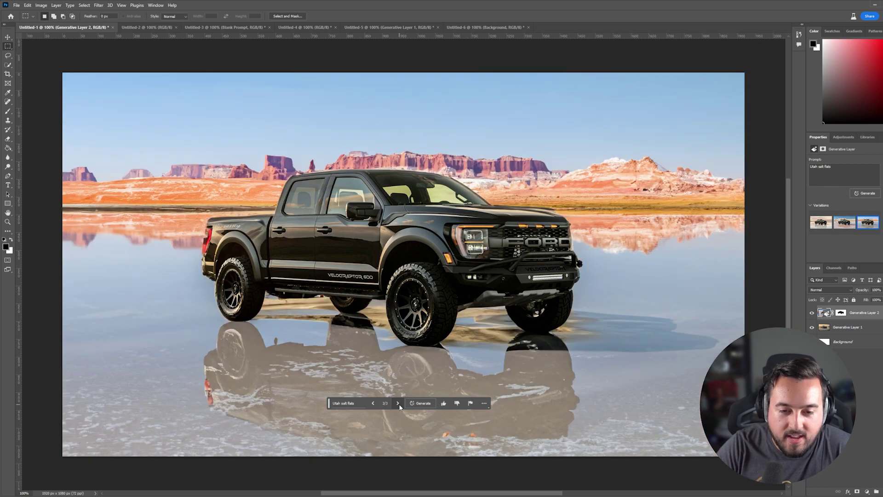
pyautogui.click(373, 404)
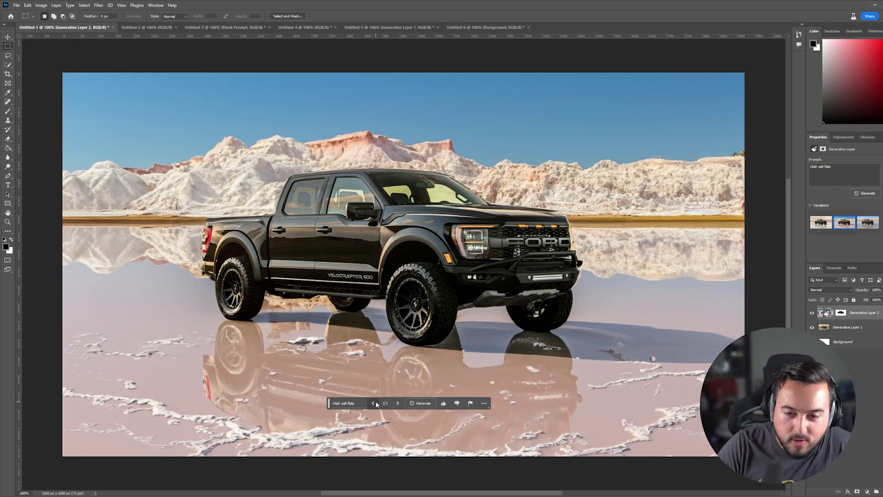
pyautogui.click(398, 404)
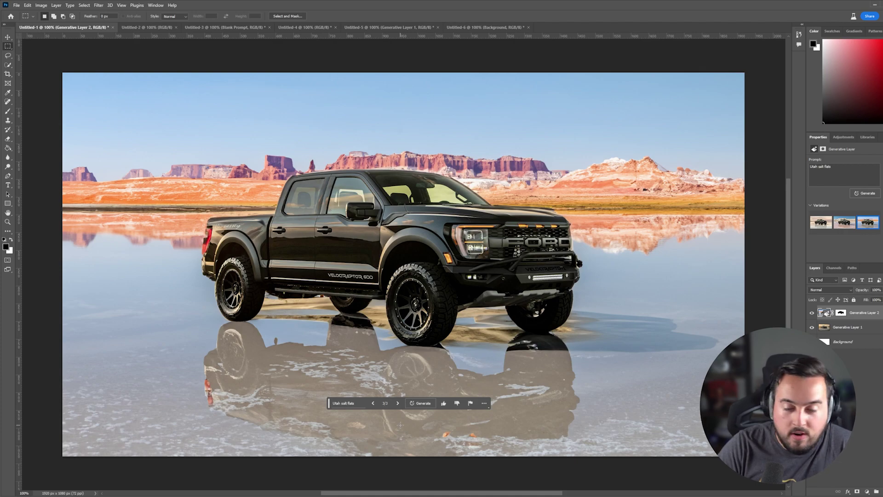
pyautogui.click(422, 405)
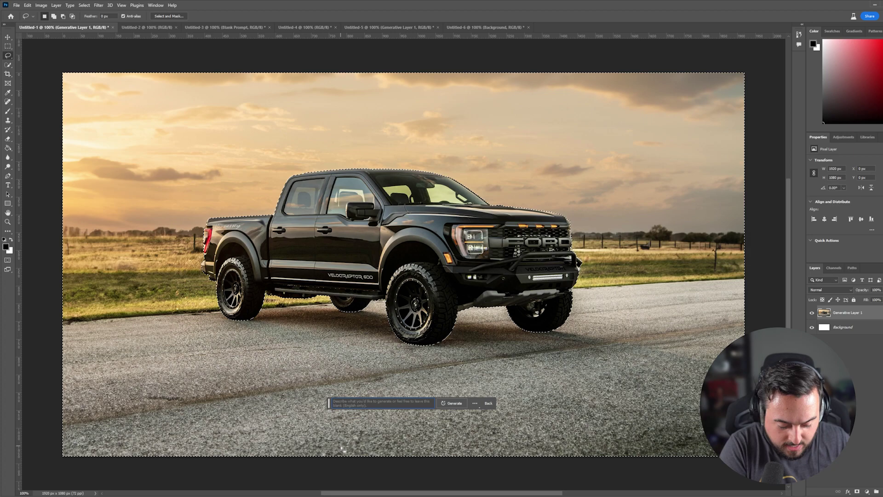
# Step: Generate a 'grand canyon' backdrop instead and settle on variation 1 of 3
pyautogui.write('grand canyon')
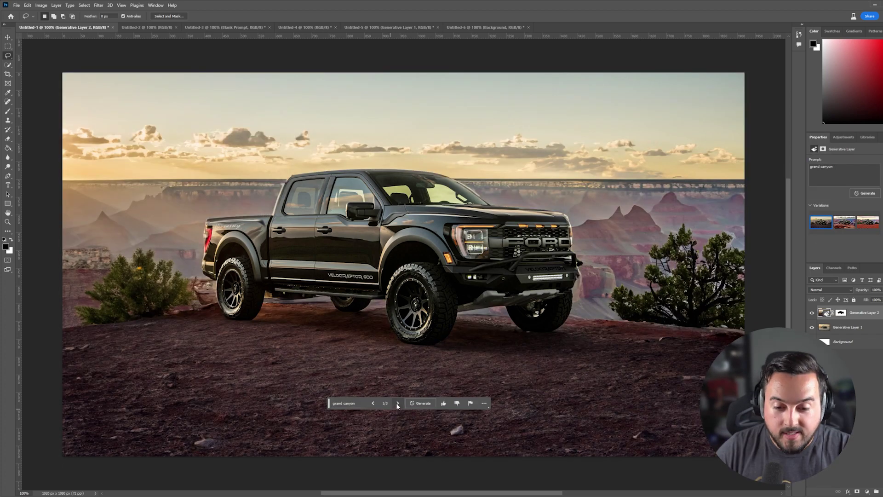
pyautogui.click(398, 403)
pyautogui.click(397, 403)
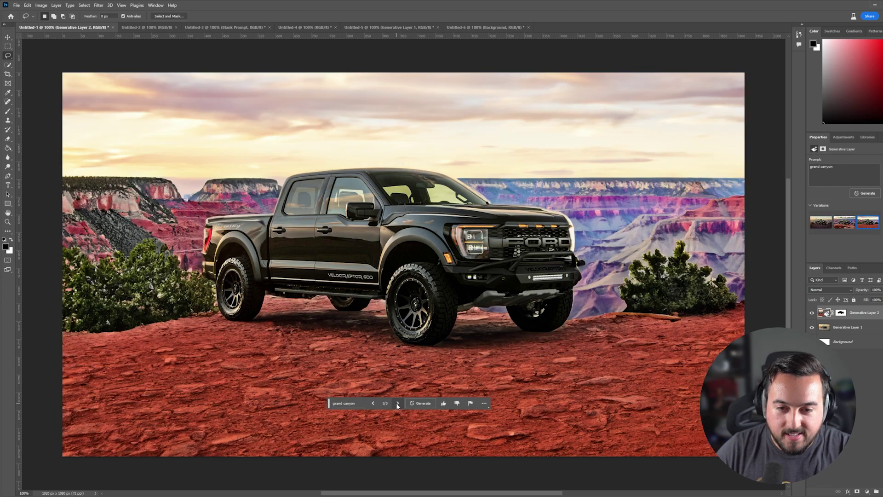
pyautogui.click(377, 404)
pyautogui.click(377, 404)
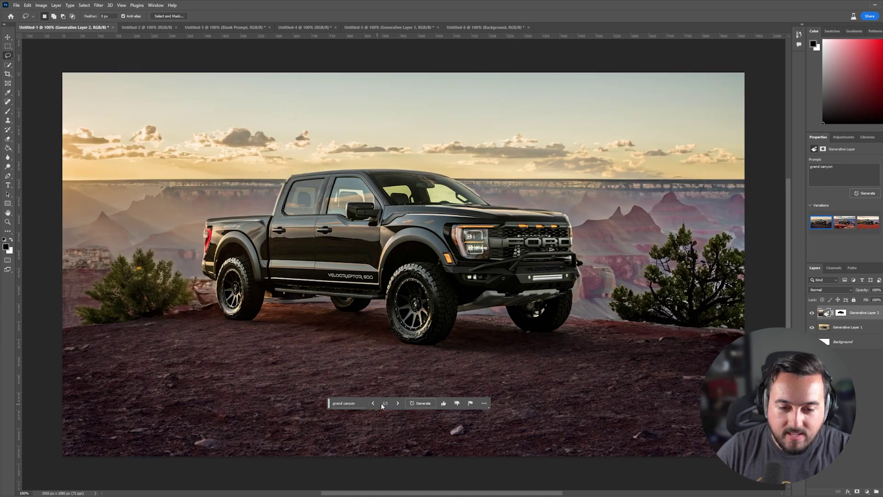
pyautogui.click(9, 56)
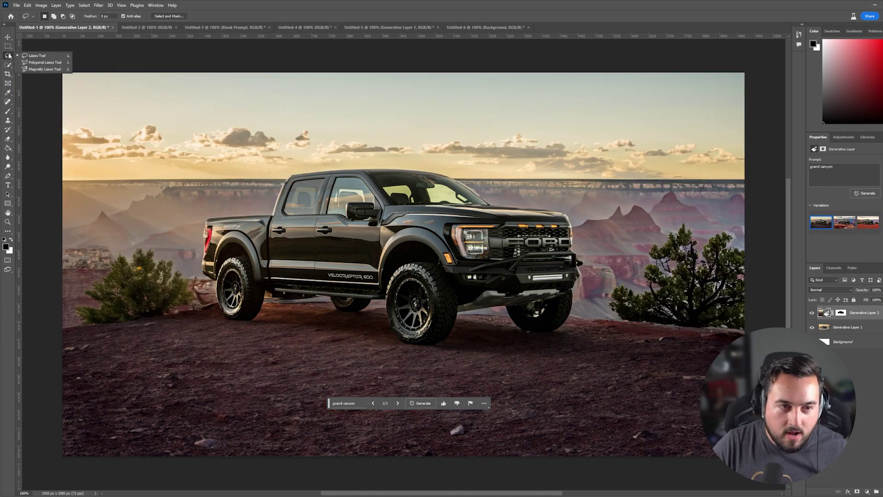
pyautogui.click(85, 61)
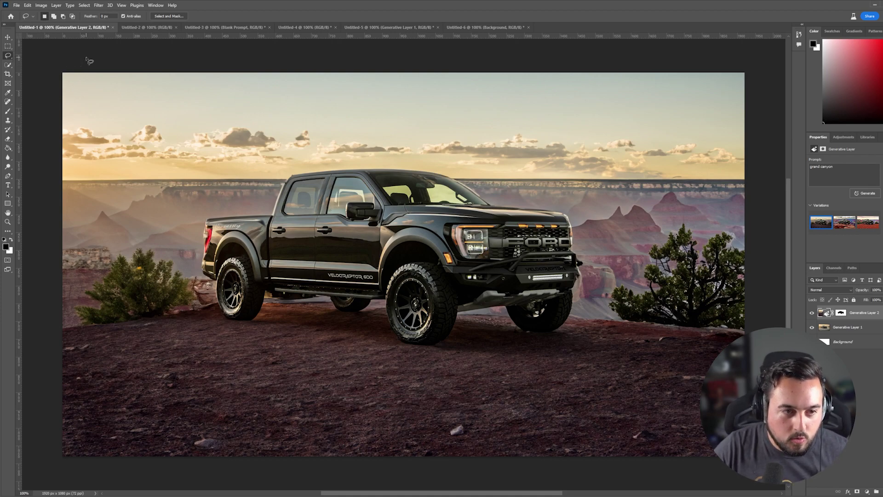
pyautogui.moveTo(189, 260)
pyautogui.mouseDown()
pyautogui.moveTo(93, 261)
pyautogui.moveTo(83, 371)
pyautogui.moveTo(186, 434)
pyautogui.moveTo(242, 333)
pyautogui.moveTo(199, 254)
pyautogui.mouseUp()
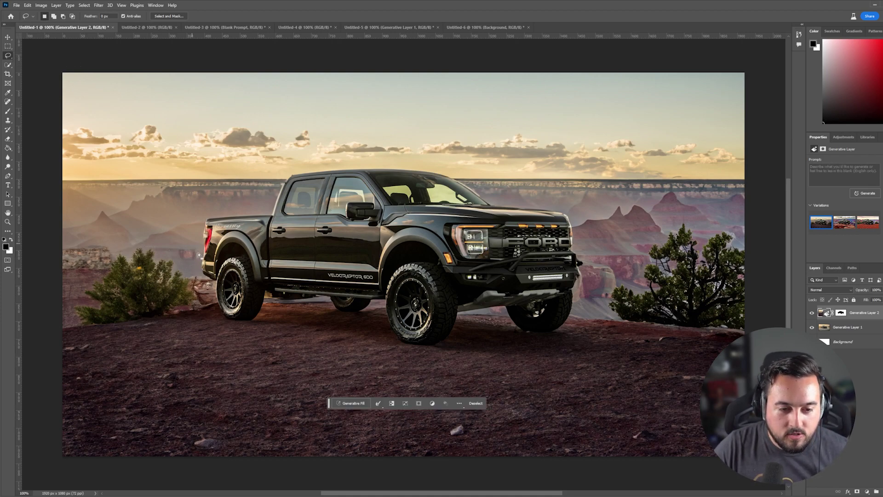
pyautogui.click(351, 403)
pyautogui.write('b')
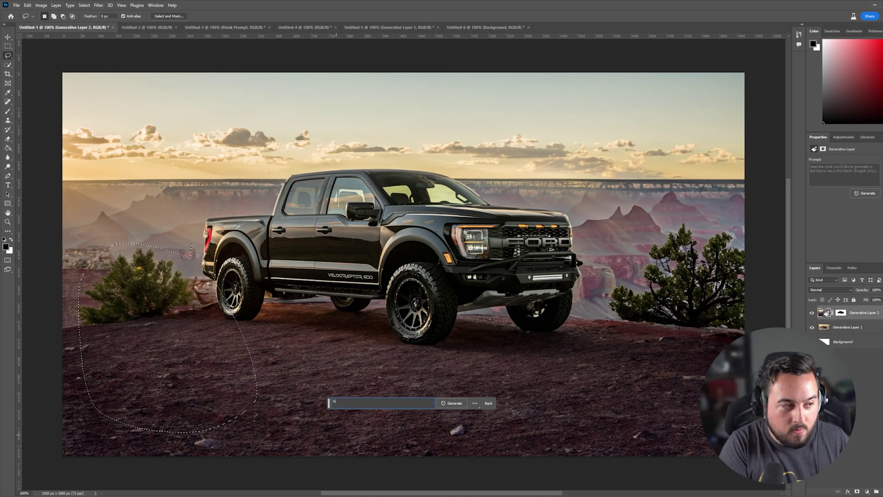
pyautogui.write('ighorn sheep')
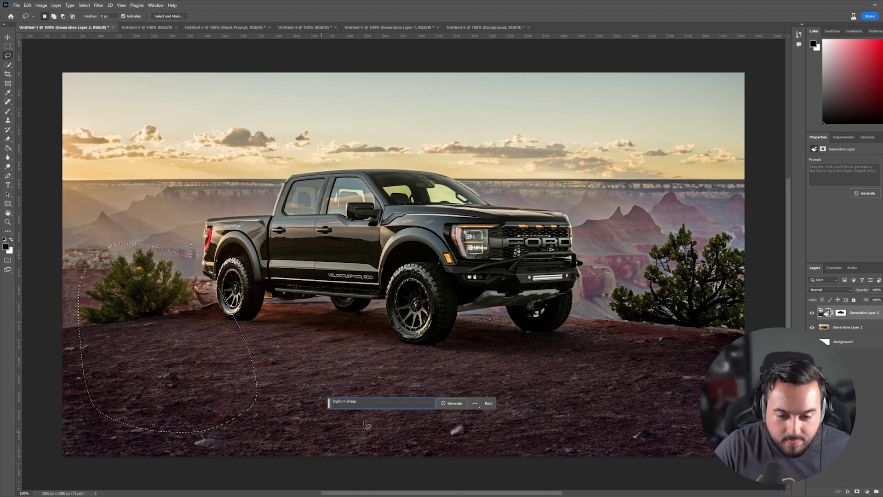
pyautogui.press('Return')
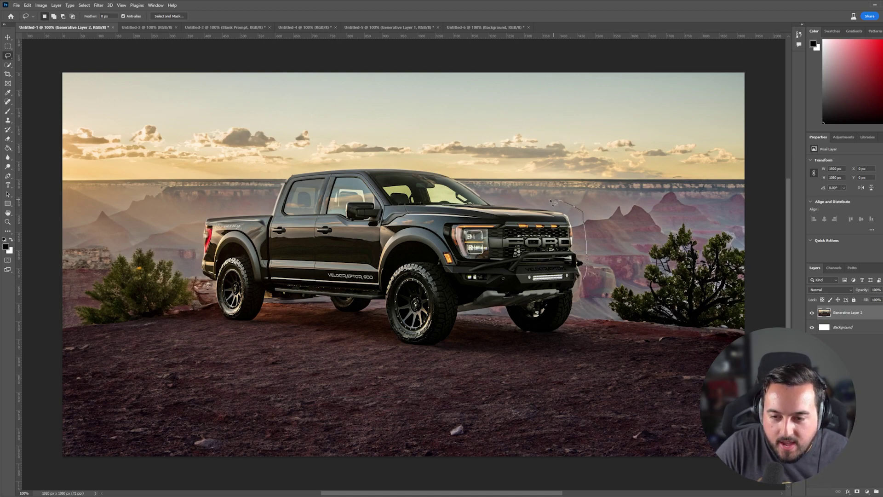
# Step: Lasso the area around the truck and run Generative Fill with an empty prompt
pyautogui.moveTo(449, 171); pyautogui.dragTo(348, 164)
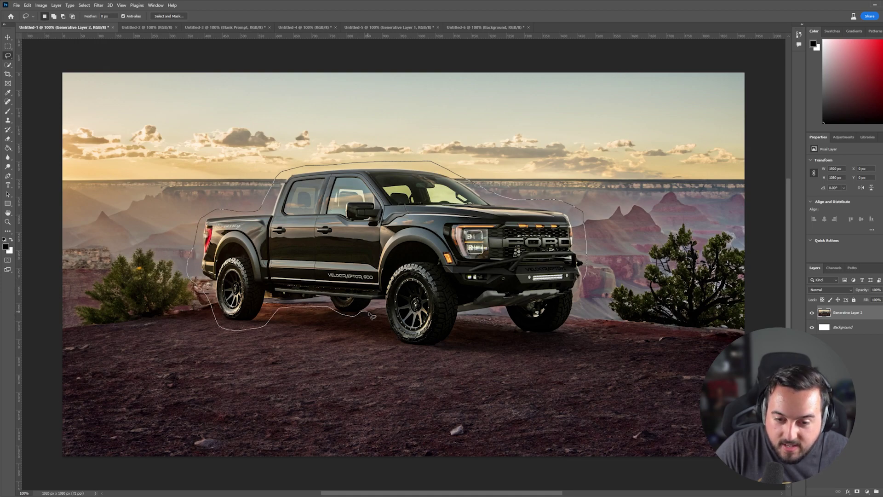
pyautogui.moveTo(416, 349)
pyautogui.mouseDown()
pyautogui.moveTo(454, 350)
pyautogui.moveTo(468, 331)
pyautogui.moveTo(581, 339)
pyautogui.moveTo(598, 316)
pyautogui.mouseUp()
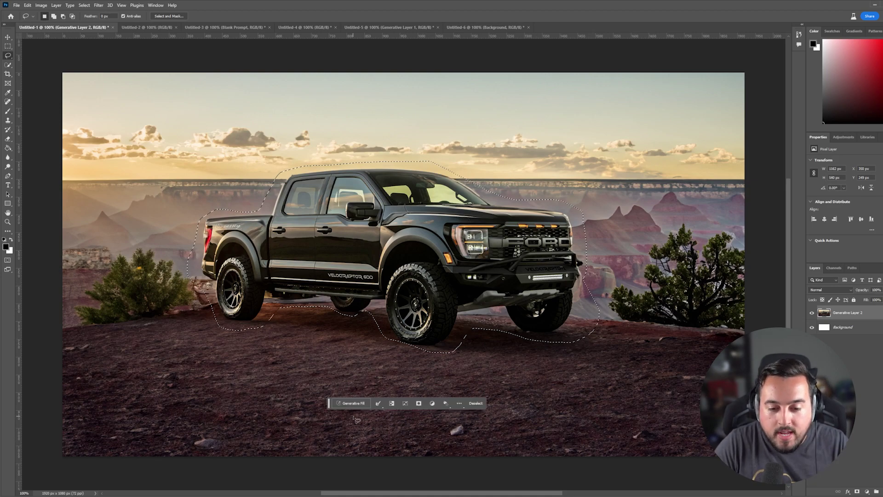
pyautogui.click(363, 404)
pyautogui.click(452, 405)
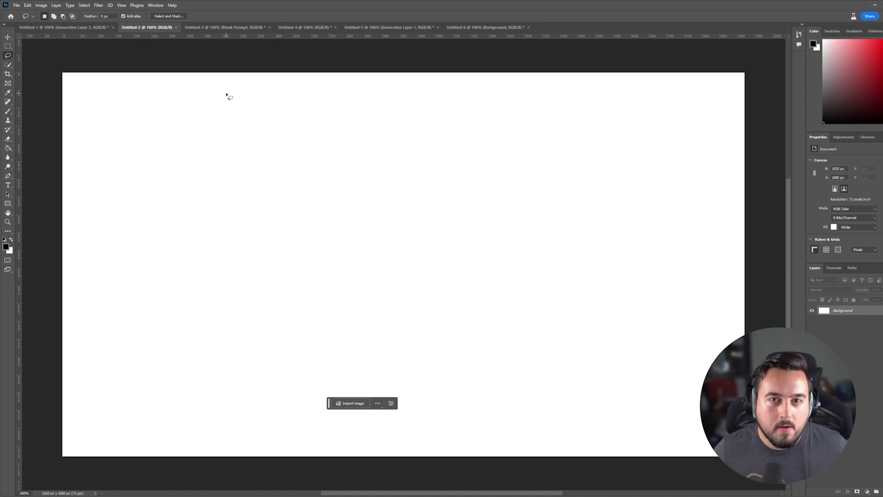
# Step: Marquee the bottom strip and generate beach sand with ocean waves from a pasted prompt
pyautogui.press('m')
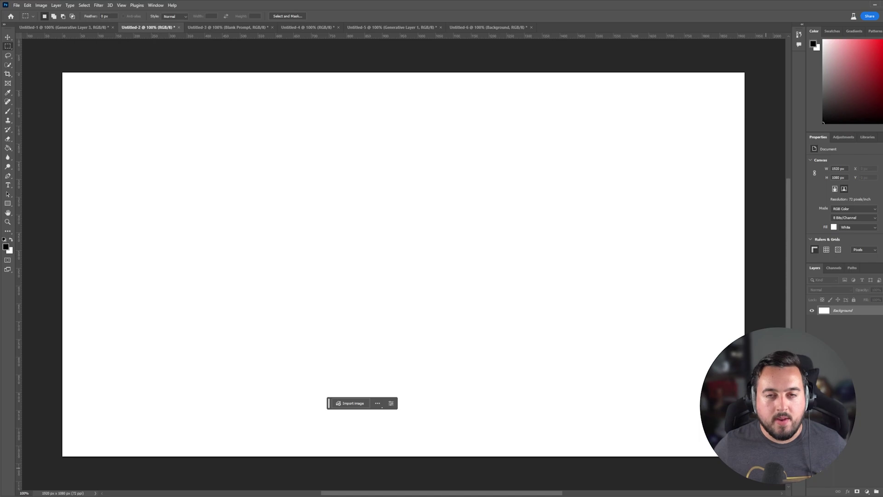
pyautogui.moveTo(754, 462); pyautogui.dragTo(28, 319)
pyautogui.click(348, 404)
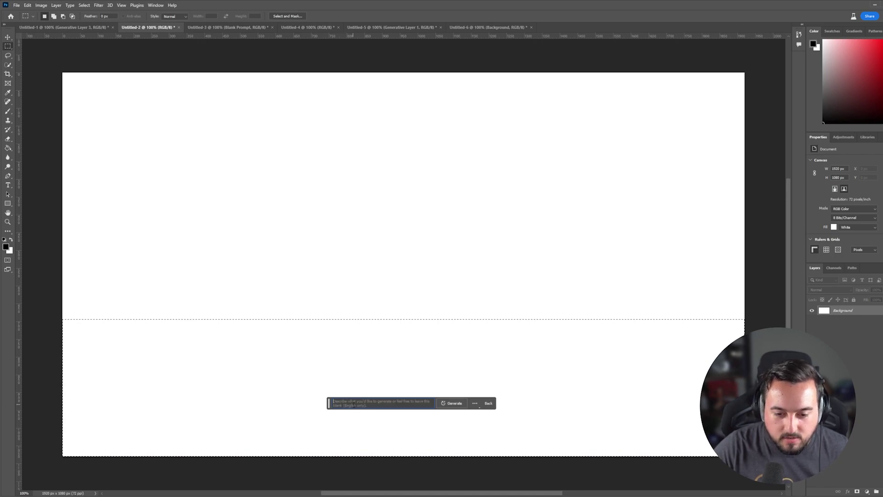
pyautogui.write('beach sand with ocean waves')
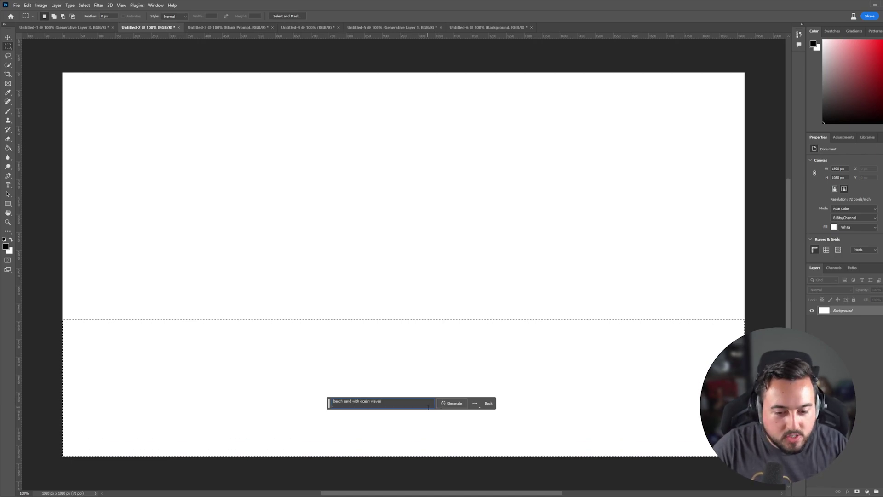
pyautogui.click(444, 404)
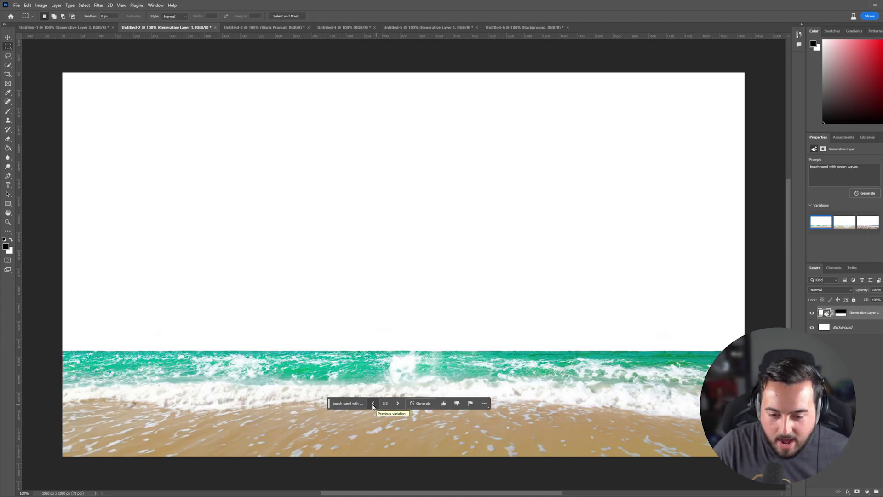
# Step: Select the white band above the waves and generate snow-capped mountains from a pasted prompt
pyautogui.moveTo(65, 353); pyautogui.dragTo(755, 169)
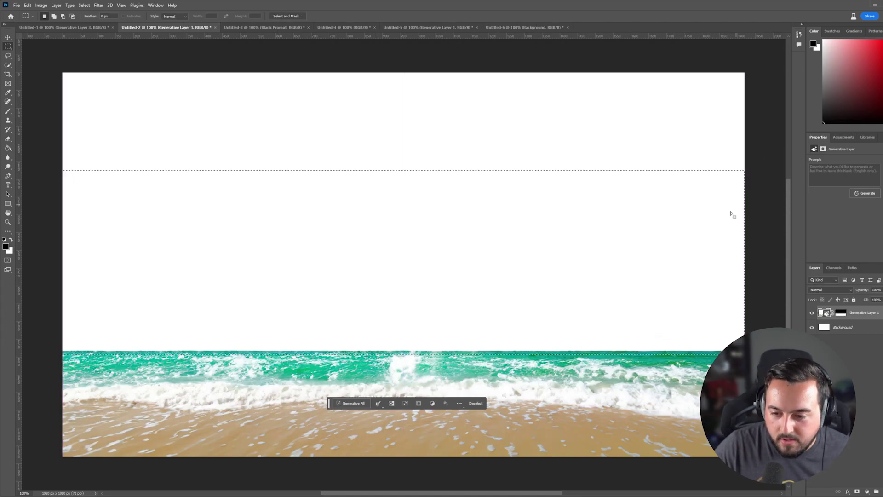
pyautogui.click(349, 406)
pyautogui.write('majestic snow-capped mountain range')
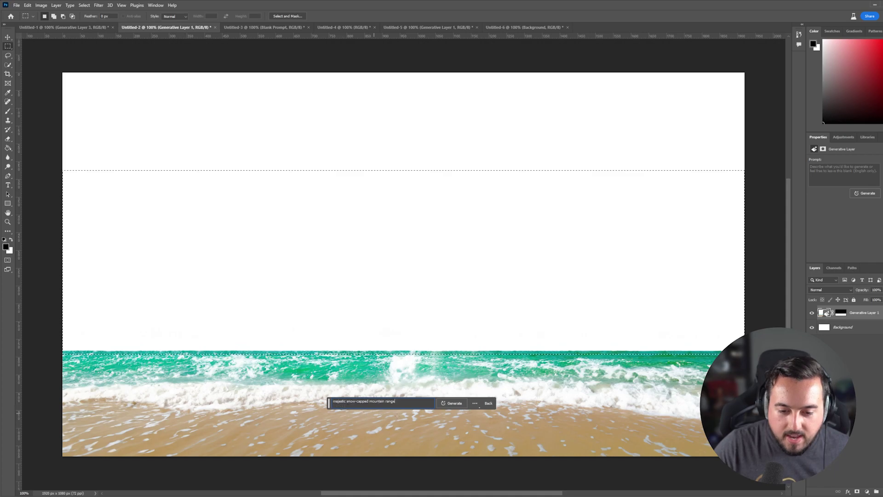
pyautogui.click(453, 404)
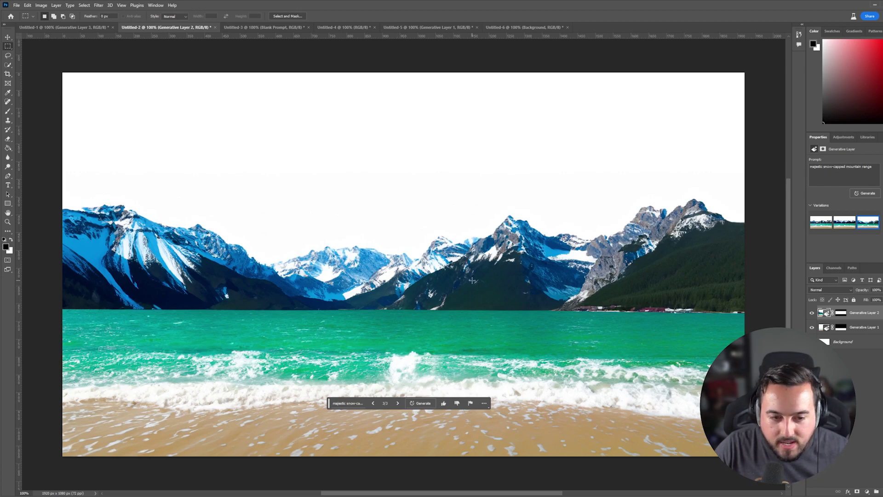
# Step: Select the empty top area and generate 'sun-filled sky, sparse clouds'
pyautogui.moveTo(62, 72); pyautogui.dragTo(764, 266)
pyautogui.click(352, 403)
pyautogui.write('sun-filled sky, sparse clouds')
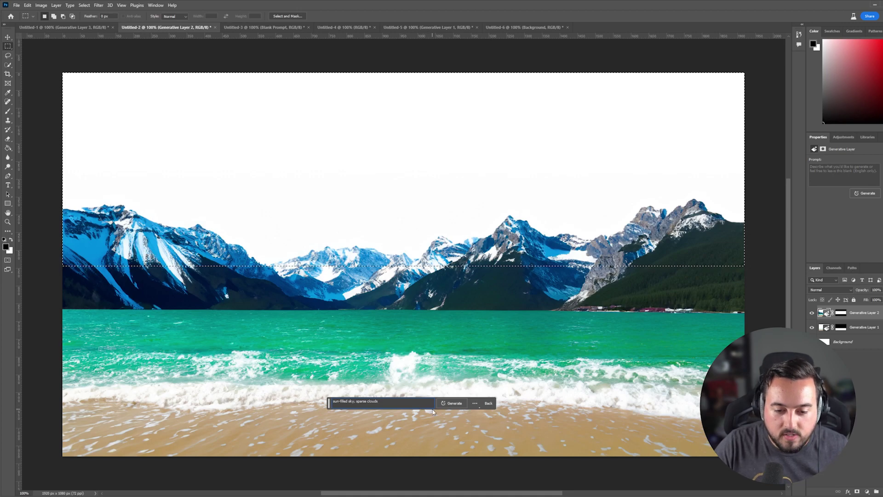
pyautogui.click(451, 403)
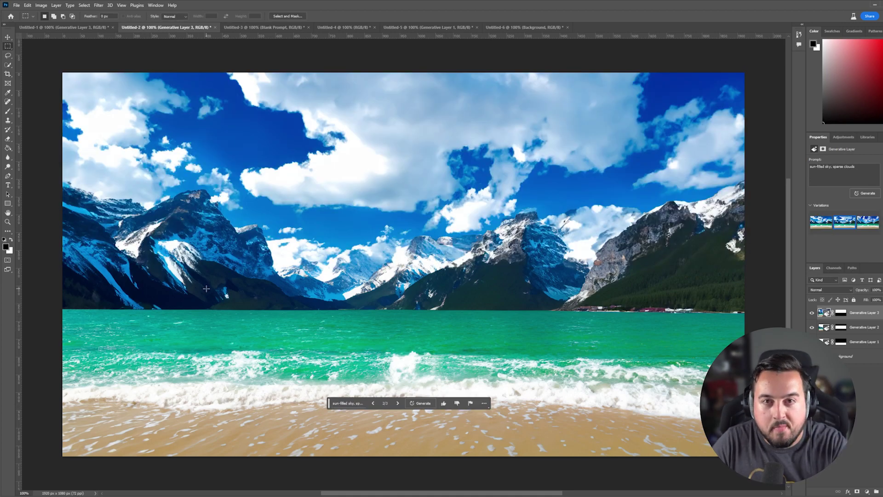
# Step: Select an area over the mountains and lake and generate a 'yacht in an ocean'
pyautogui.moveTo(146, 263); pyautogui.dragTo(302, 339)
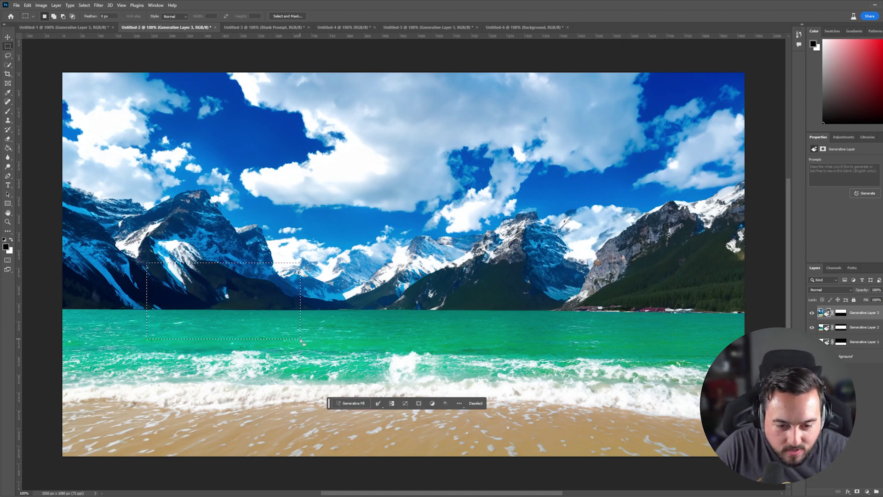
pyautogui.click(363, 403)
pyautogui.write('yacht in an ocean')
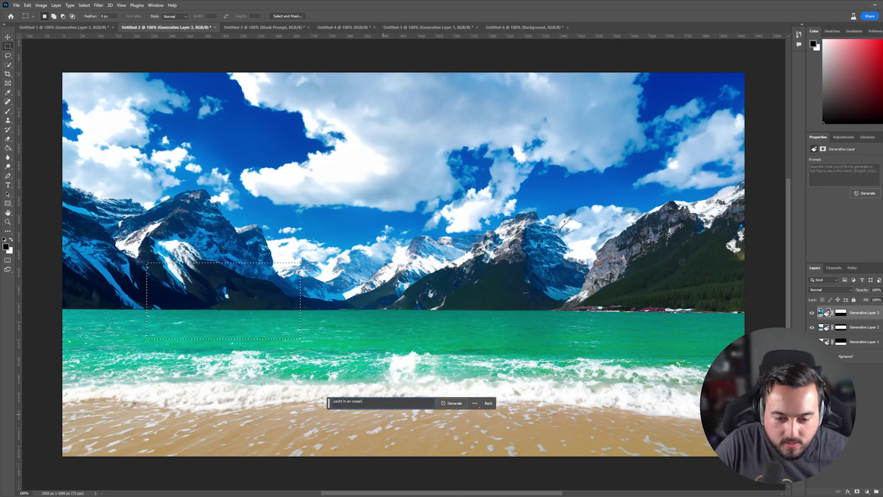
pyautogui.click(455, 403)
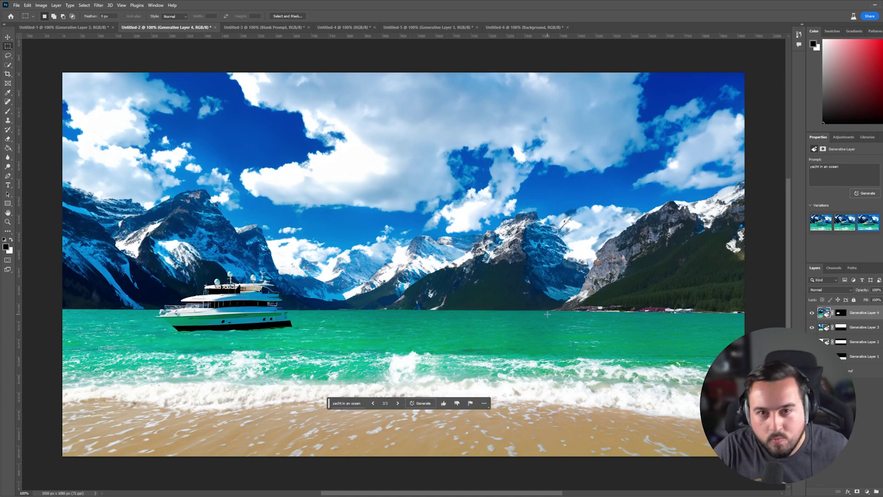
# Step: Generate a dog and owner by the ocean from a pasted prompt, then hide Generative Layers 4 and 5
pyautogui.moveTo(479, 291); pyautogui.dragTo(669, 458)
pyautogui.click(345, 406)
pyautogui.write('dog and its owner looking over the ocean')
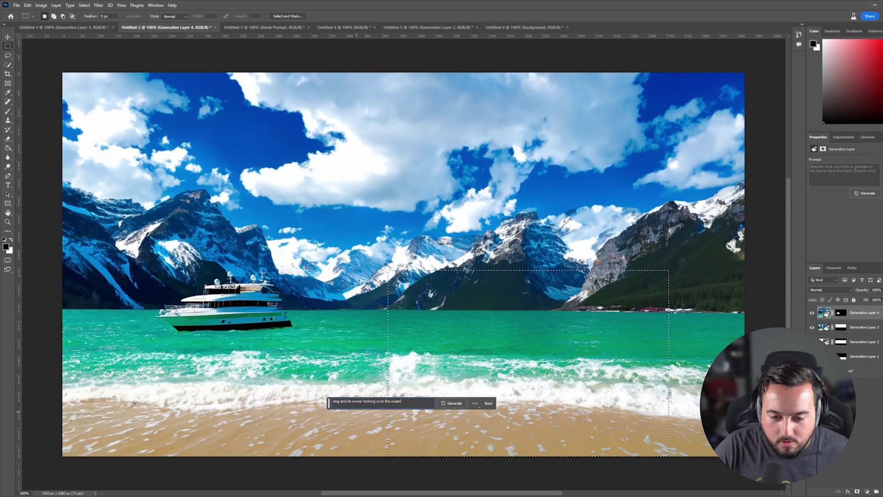
pyautogui.click(452, 403)
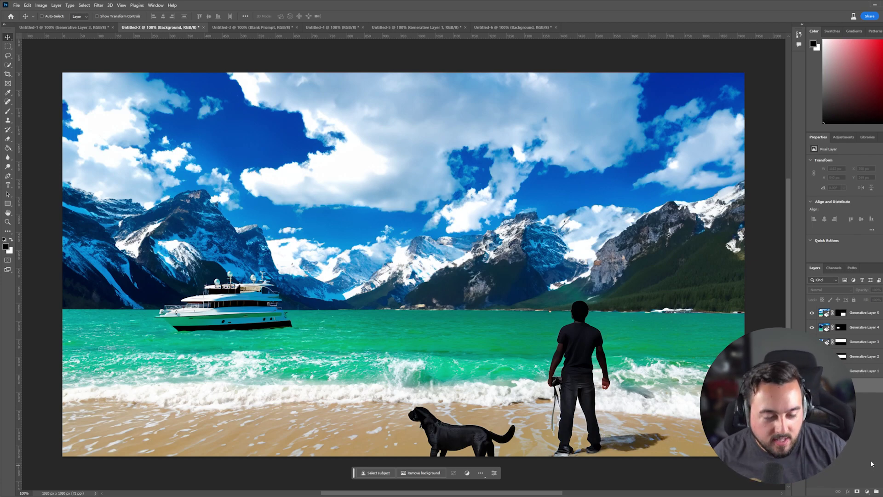
pyautogui.click(812, 327)
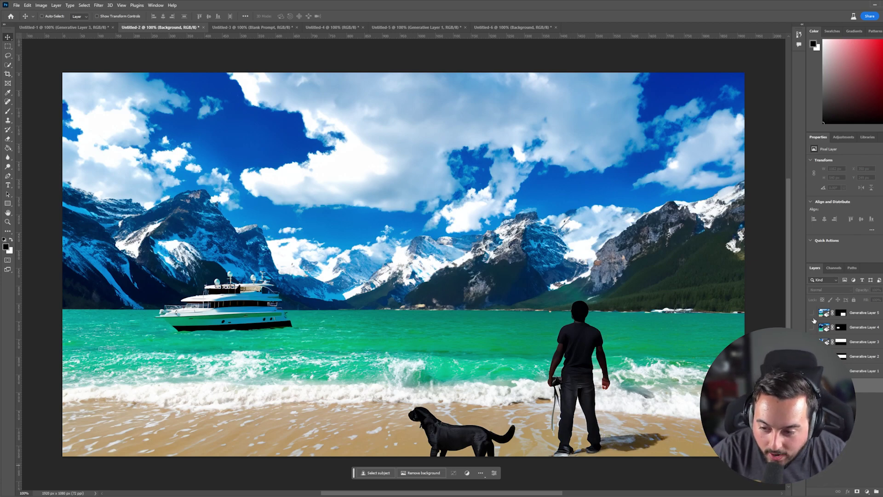
pyautogui.click(812, 313)
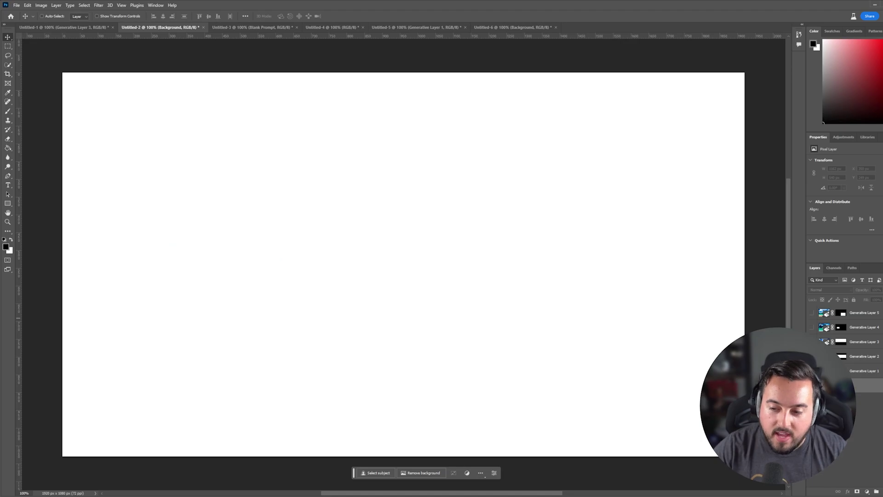
# Step: Make the hidden Generative Layers 4 and 5 visible again
pyautogui.moveTo(811, 328); pyautogui.dragTo(812, 313)
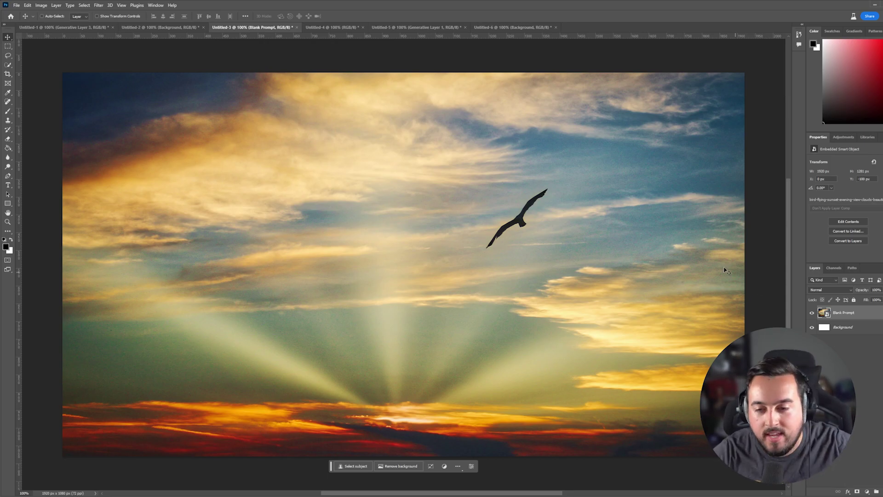
# Step: Lasso the flying bird and erase it with a prompt-less Generative Fill
pyautogui.press('l')
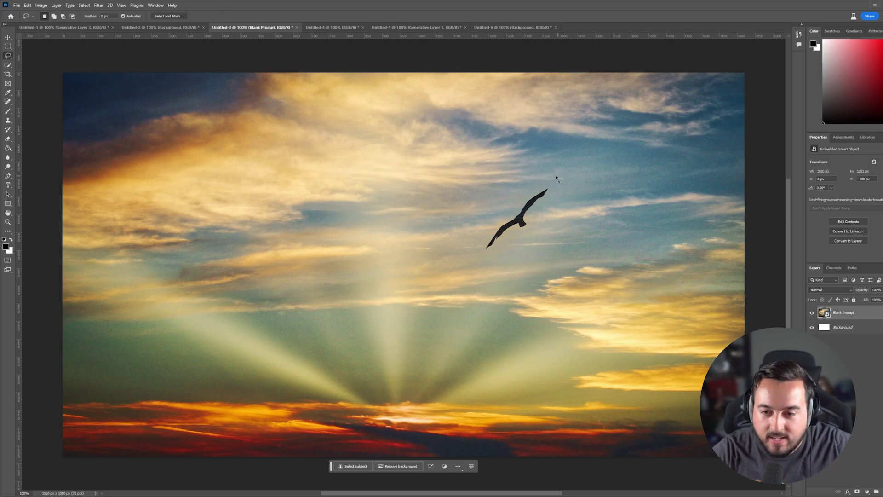
pyautogui.moveTo(553, 176)
pyautogui.mouseDown()
pyautogui.moveTo(521, 185)
pyautogui.moveTo(484, 223)
pyautogui.moveTo(528, 251)
pyautogui.mouseUp()
pyautogui.moveTo(560, 192); pyautogui.dragTo(555, 178)
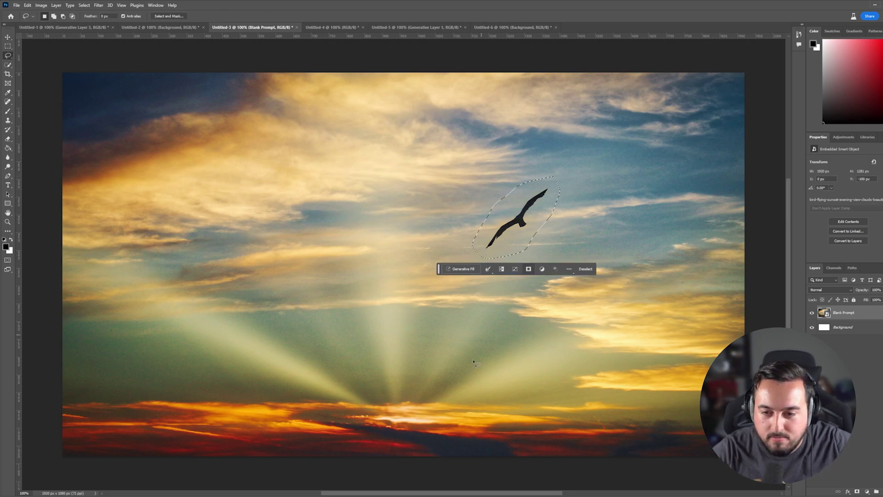
pyautogui.click(461, 268)
pyautogui.click(589, 269)
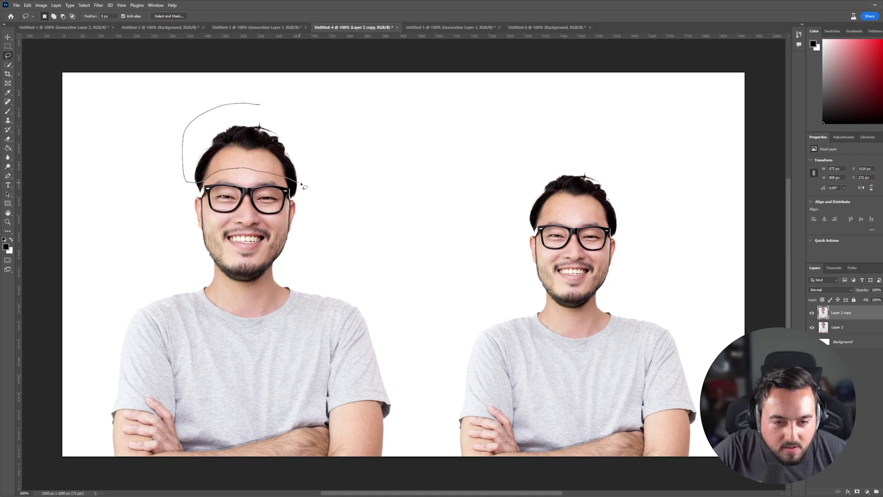
# Step: Lasso above the left man's head and generate a cap with the prompt 'hat'
pyautogui.moveTo(288, 125); pyautogui.dragTo(288, 125)
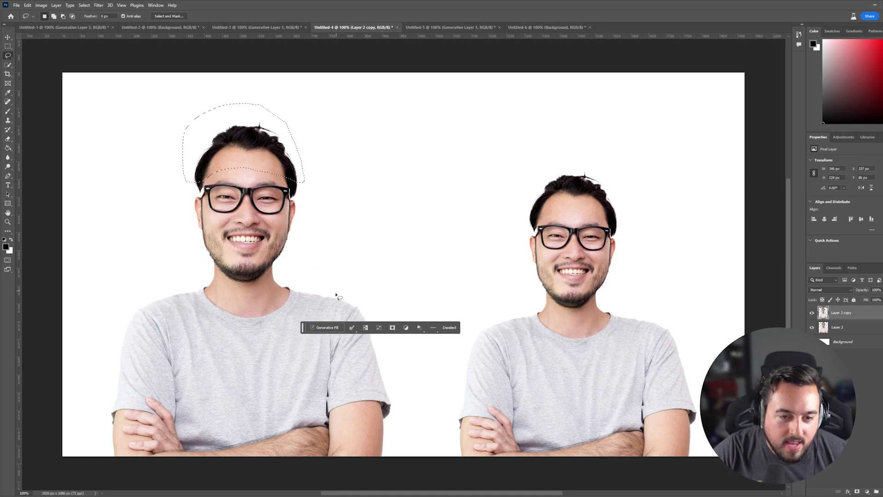
pyautogui.click(340, 327)
pyautogui.write('hat')
pyautogui.click(423, 327)
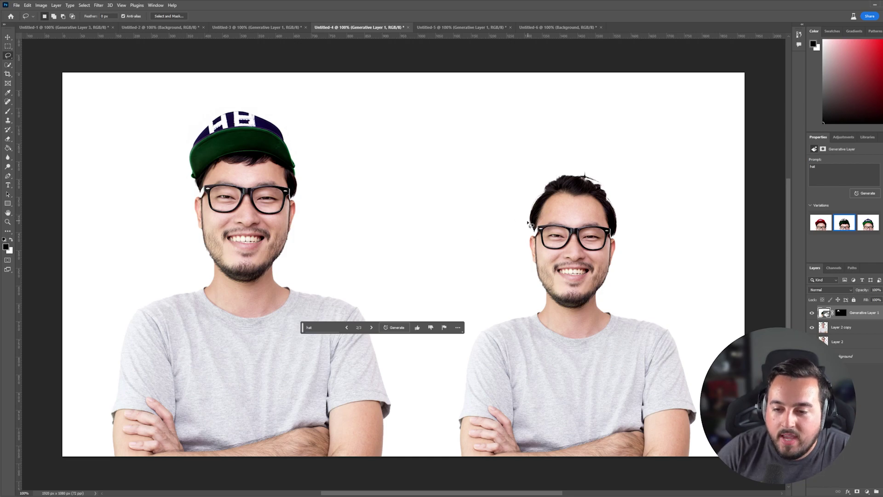
# Step: Add a black 'top hat' to the right man, then select the left man's generated cap layer
pyautogui.moveTo(526, 226)
pyautogui.mouseDown()
pyautogui.moveTo(575, 207)
pyautogui.moveTo(621, 226)
pyautogui.moveTo(618, 116)
pyautogui.moveTo(612, 92)
pyautogui.moveTo(596, 81)
pyautogui.moveTo(541, 100)
pyautogui.moveTo(514, 141)
pyautogui.moveTo(526, 227)
pyautogui.mouseUp()
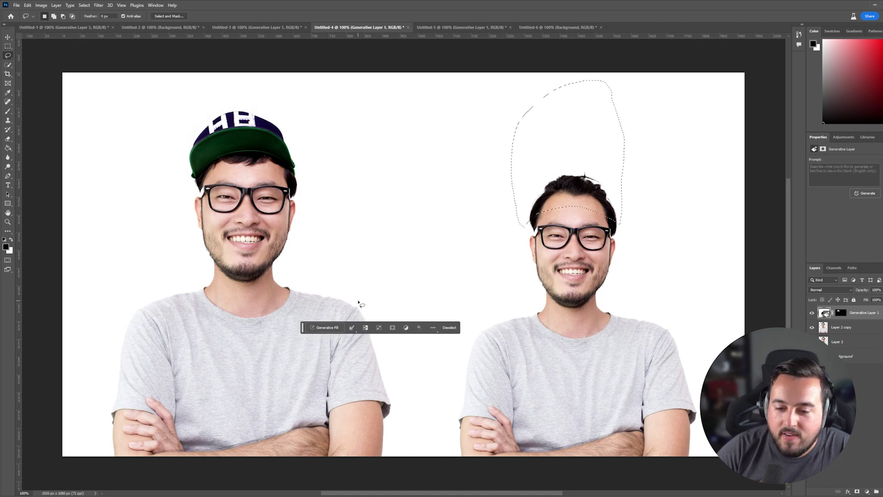
pyautogui.click(325, 327)
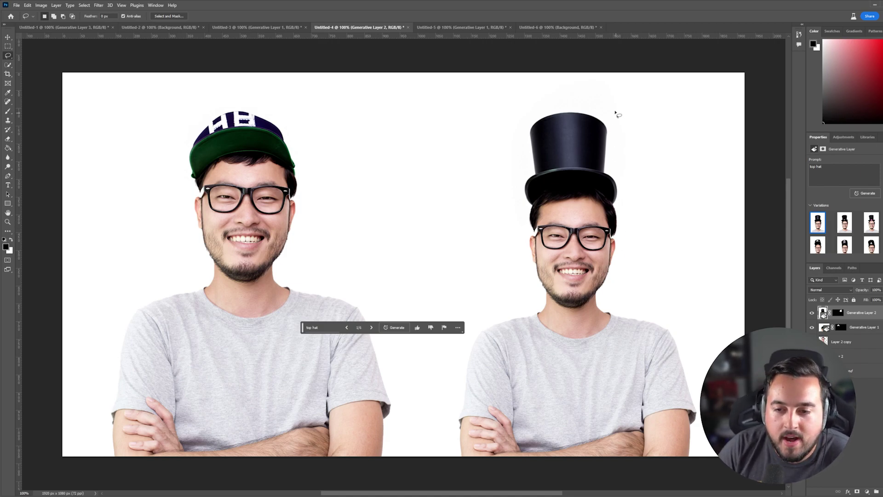
pyautogui.moveTo(612, 107)
pyautogui.mouseDown()
pyautogui.moveTo(547, 81)
pyautogui.moveTo(509, 143)
pyautogui.moveTo(511, 180)
pyautogui.moveTo(528, 215)
pyautogui.moveTo(609, 222)
pyautogui.moveTo(646, 183)
pyautogui.moveTo(656, 134)
pyautogui.mouseUp()
pyautogui.click(689, 217)
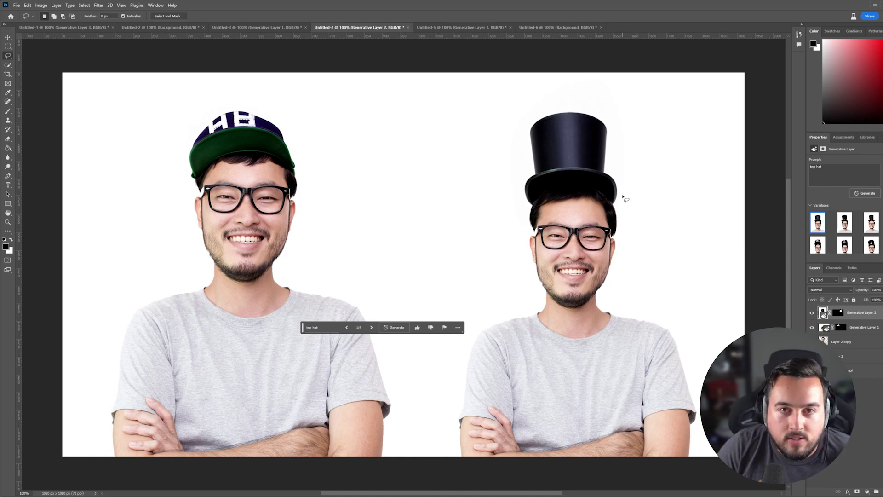
pyautogui.moveTo(267, 106)
pyautogui.mouseDown()
pyautogui.moveTo(241, 104)
pyautogui.moveTo(209, 122)
pyautogui.moveTo(178, 169)
pyautogui.moveTo(192, 185)
pyautogui.moveTo(238, 170)
pyautogui.moveTo(290, 180)
pyautogui.moveTo(305, 169)
pyautogui.moveTo(282, 115)
pyautogui.mouseUp()
pyautogui.click(334, 201)
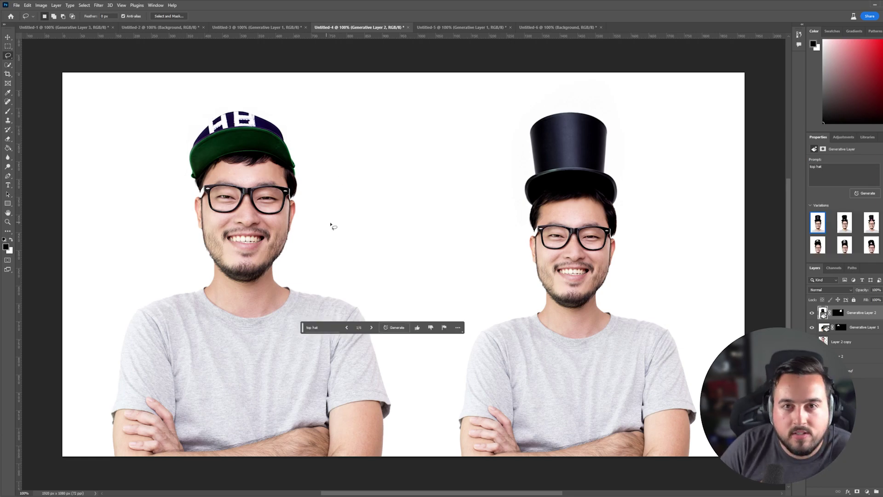
pyautogui.click(860, 327)
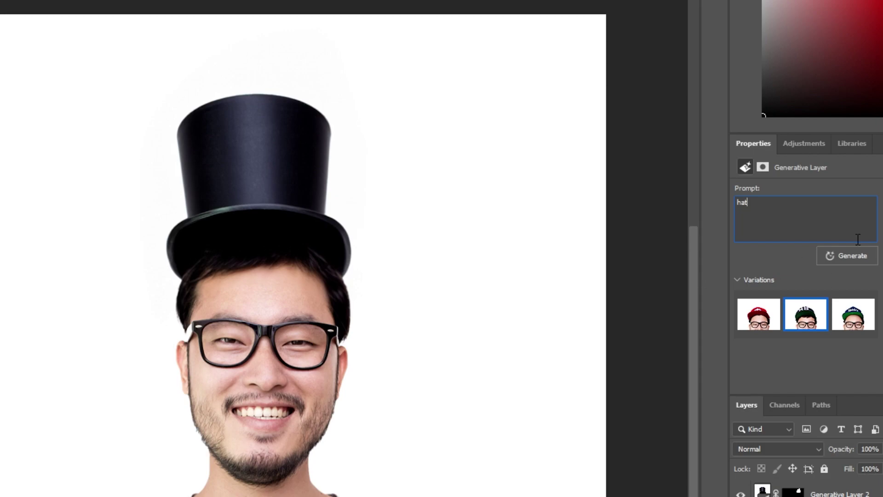
# Step: Replace the hat prompt with 'beanie' and regenerate the left man's cap as a beanie
pyautogui.tripleClick(809, 229)
pyautogui.write('beanie')
pyautogui.click(865, 248)
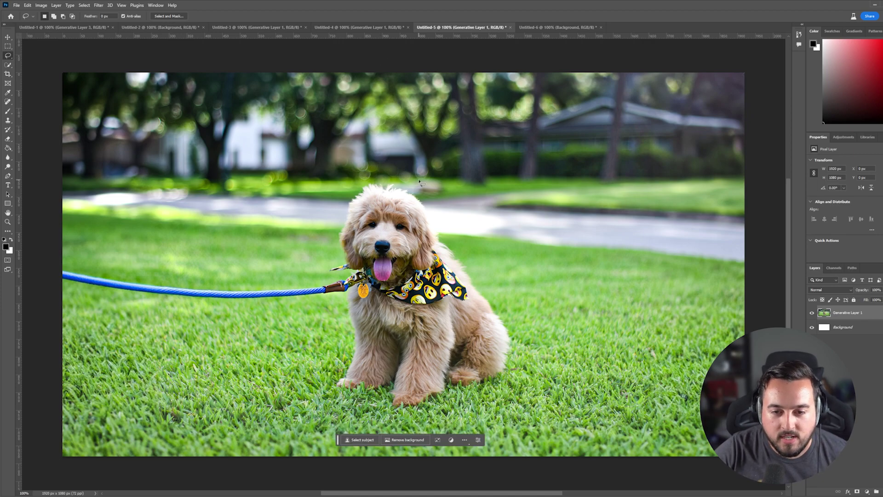
# Step: Lasso the puppy, generate 'make dog bigger', and choose variation 3/3, the black dog lying on grass
pyautogui.moveTo(453, 118)
pyautogui.mouseDown()
pyautogui.moveTo(358, 118)
pyautogui.moveTo(306, 167)
pyautogui.moveTo(284, 274)
pyautogui.moveTo(284, 360)
pyautogui.moveTo(388, 436)
pyautogui.moveTo(549, 430)
pyautogui.moveTo(584, 415)
pyautogui.moveTo(533, 230)
pyautogui.mouseUp()
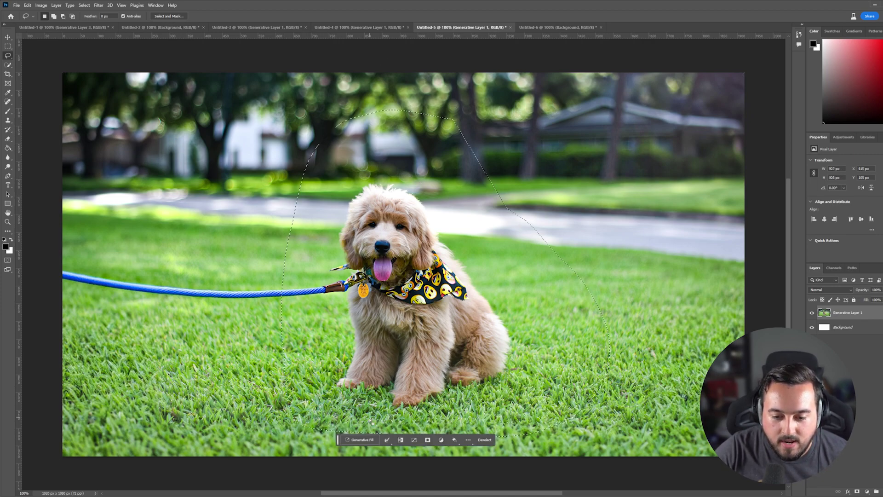
pyautogui.click(363, 439)
pyautogui.write('make dog bigger')
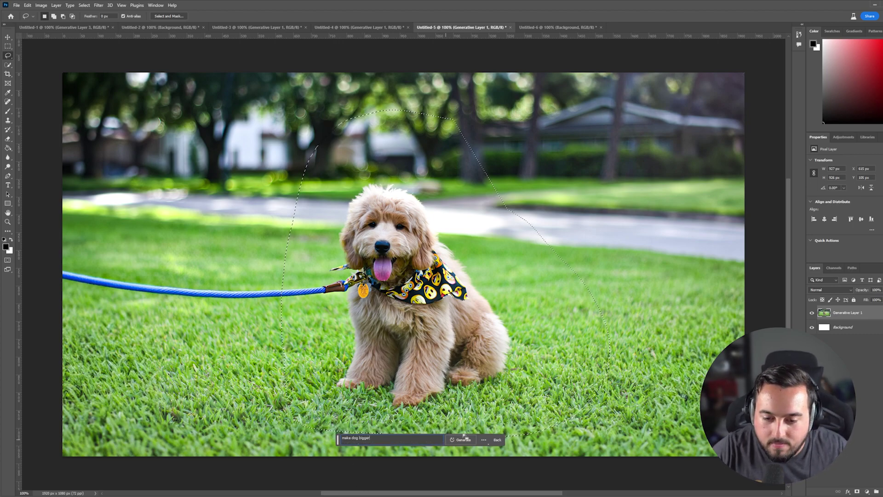
pyautogui.click(462, 440)
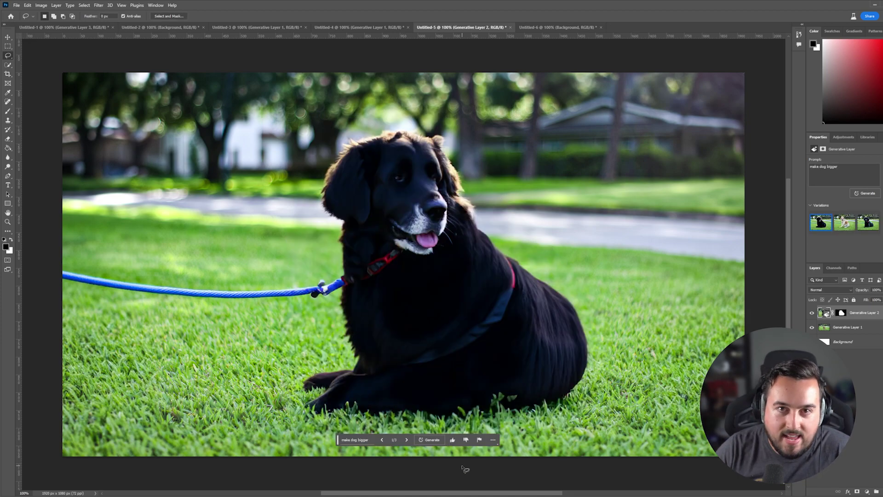
pyautogui.click(406, 441)
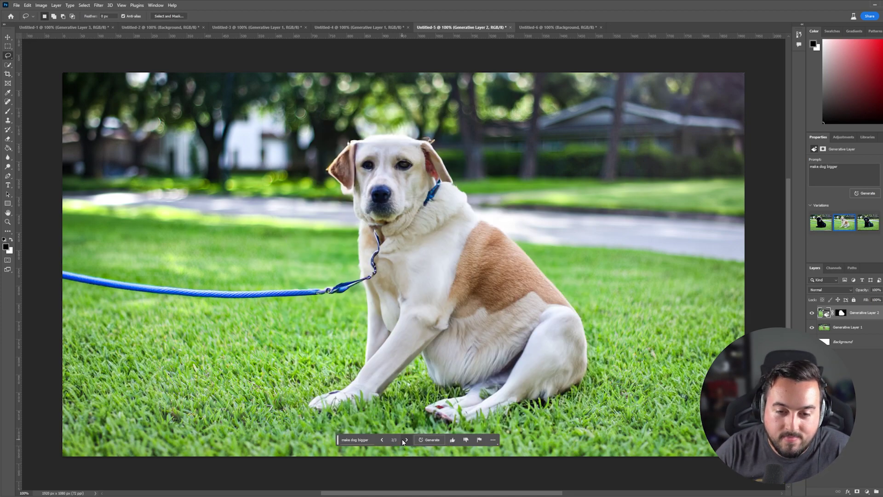
pyautogui.click(406, 441)
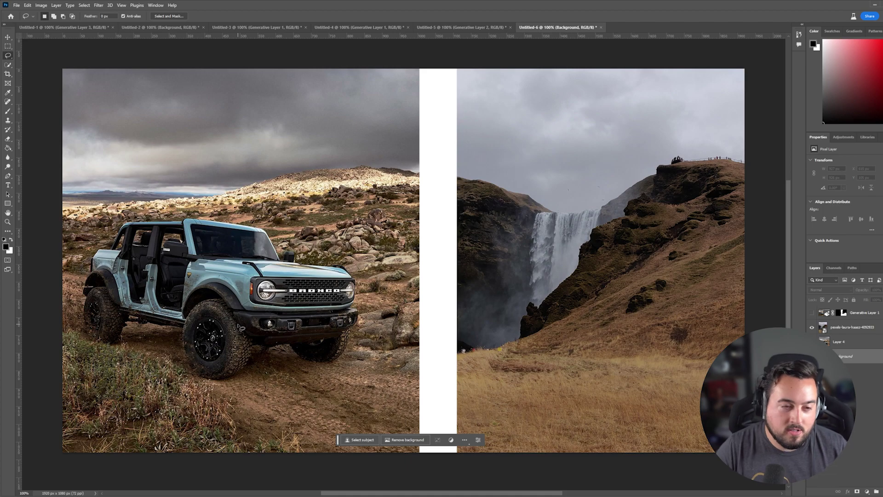
# Step: Toggle Generative Layer 1 on and off, then lasso the white gap between the Bronco and waterfall photos
pyautogui.click(812, 314)
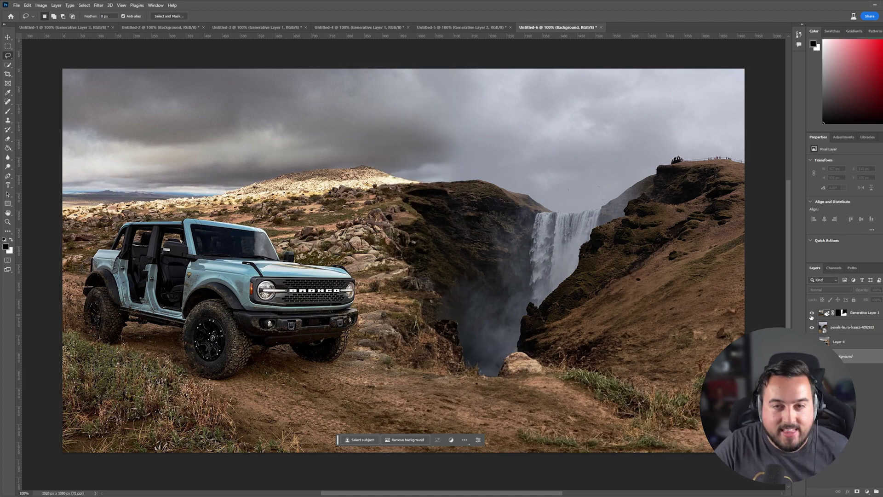
pyautogui.click(812, 314)
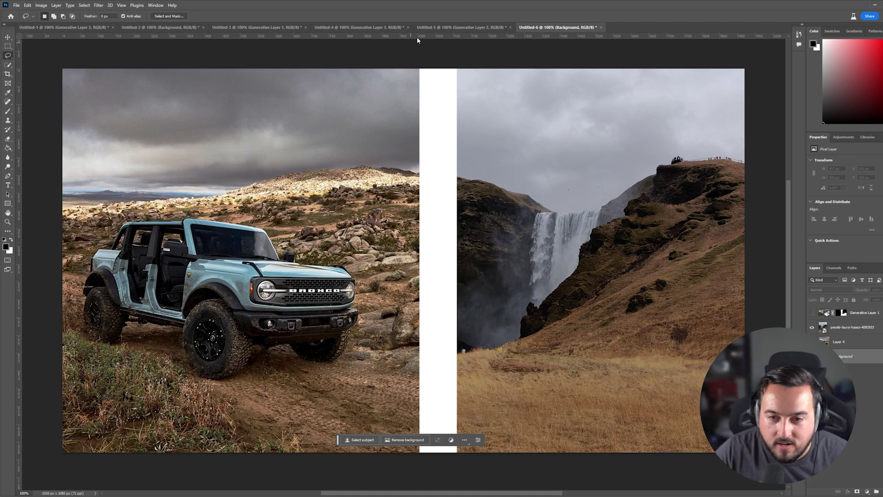
pyautogui.moveTo(465, 69)
pyautogui.mouseDown()
pyautogui.moveTo(482, 343)
pyautogui.moveTo(575, 323)
pyautogui.moveTo(706, 328)
pyautogui.moveTo(663, 483)
pyautogui.moveTo(532, 489)
pyautogui.moveTo(405, 479)
pyautogui.moveTo(393, 80)
pyautogui.moveTo(411, 49)
pyautogui.moveTo(459, 51)
pyautogui.mouseUp()
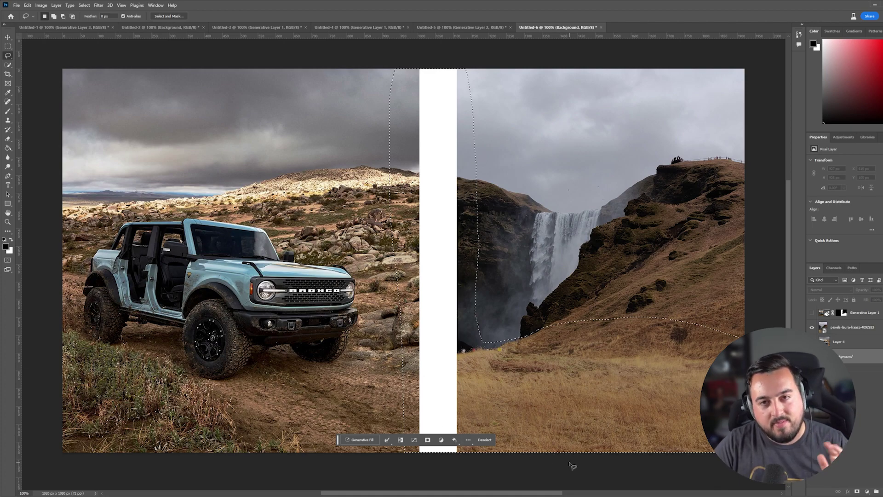
# Step: Run Generative Fill on the gap selection with an empty prompt
pyautogui.click(354, 440)
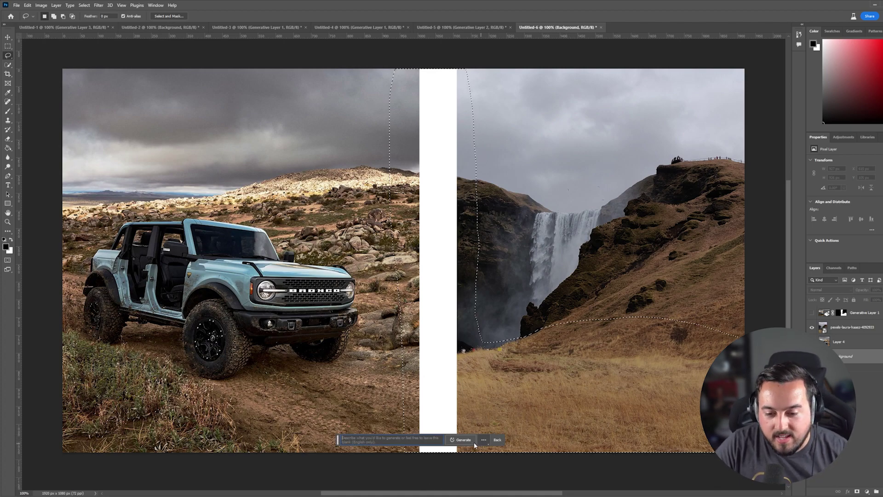
pyautogui.click(462, 440)
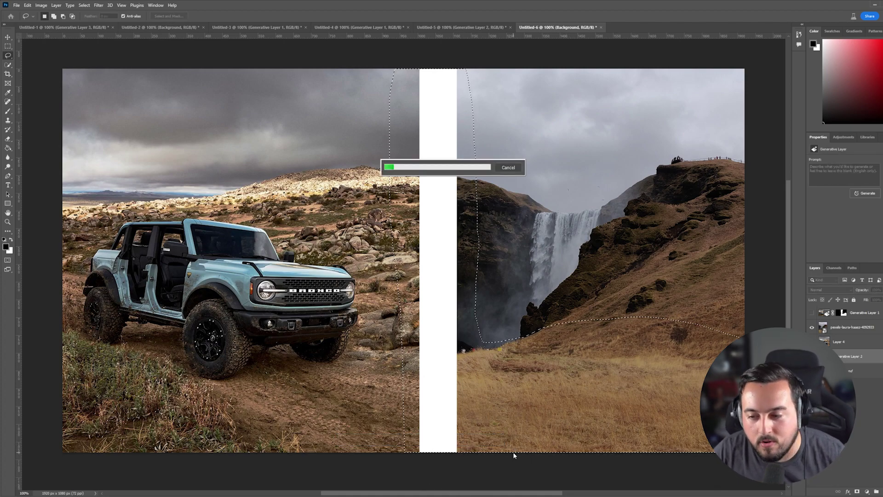